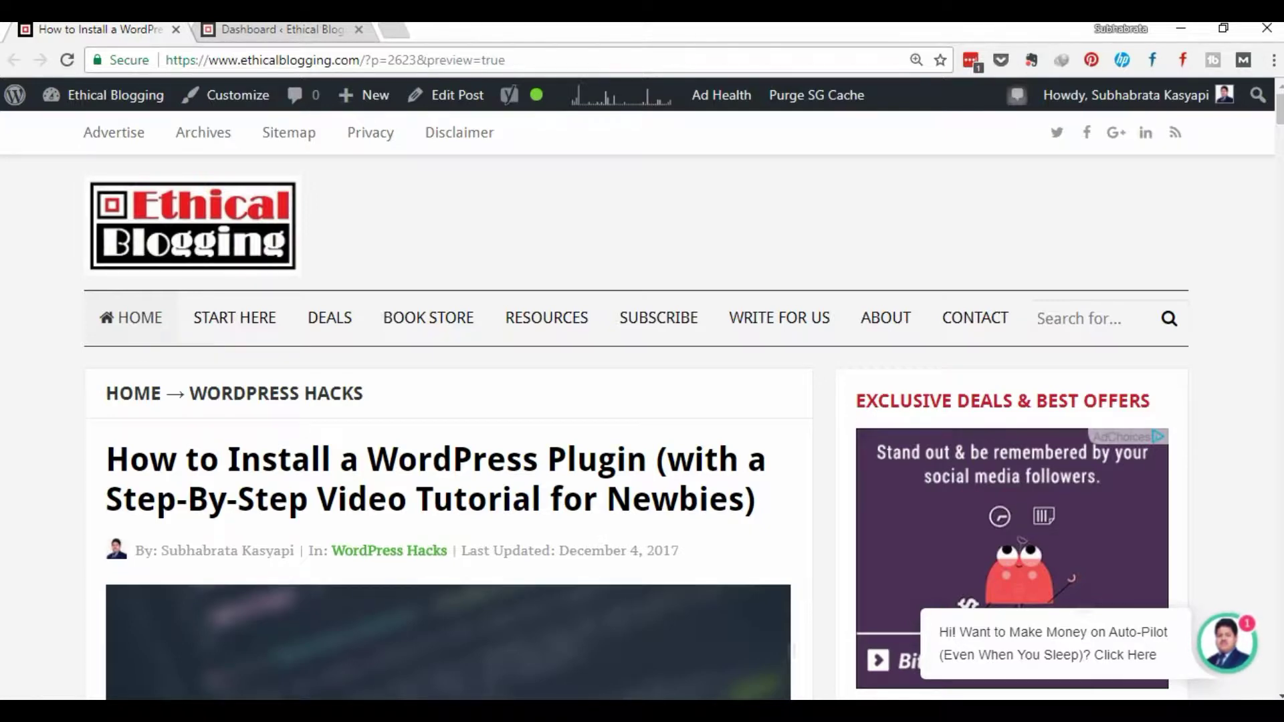
- Examine the opening of the blog post on installing a WordPress plugin, from its title to the introduction
scroll(642, 401, "down", 1)
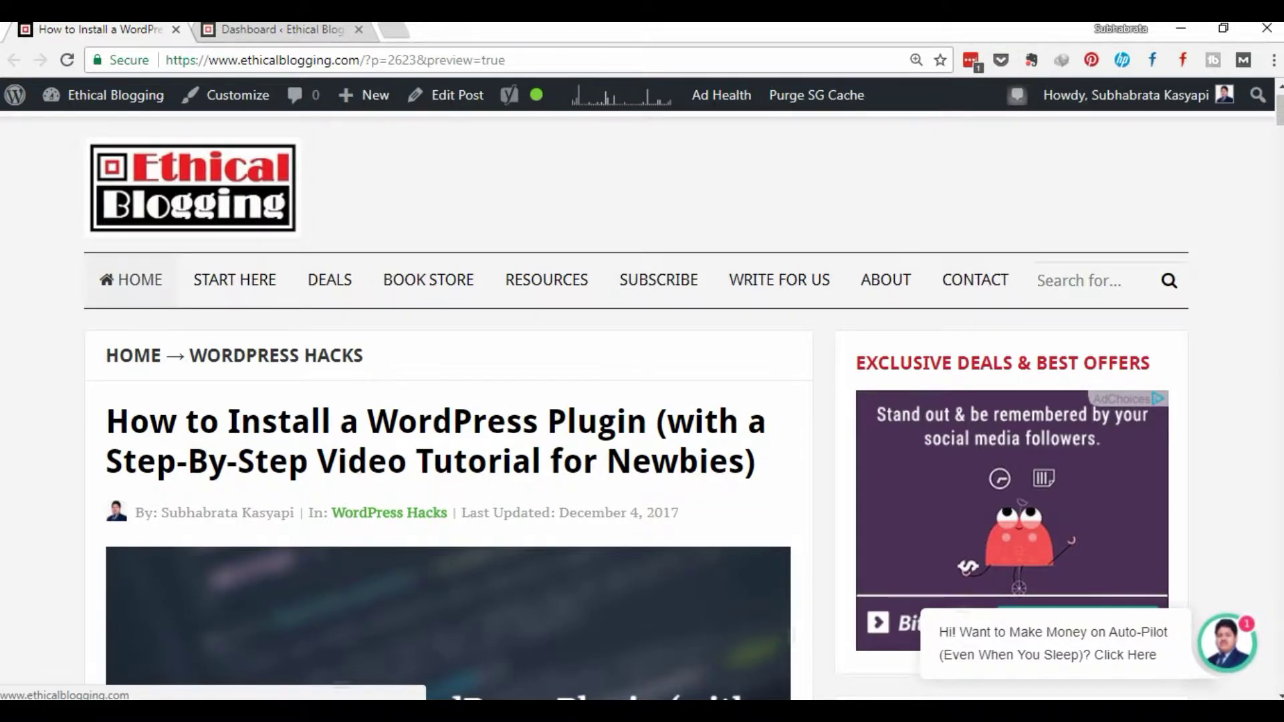
scroll(598, 405, "down", 2)
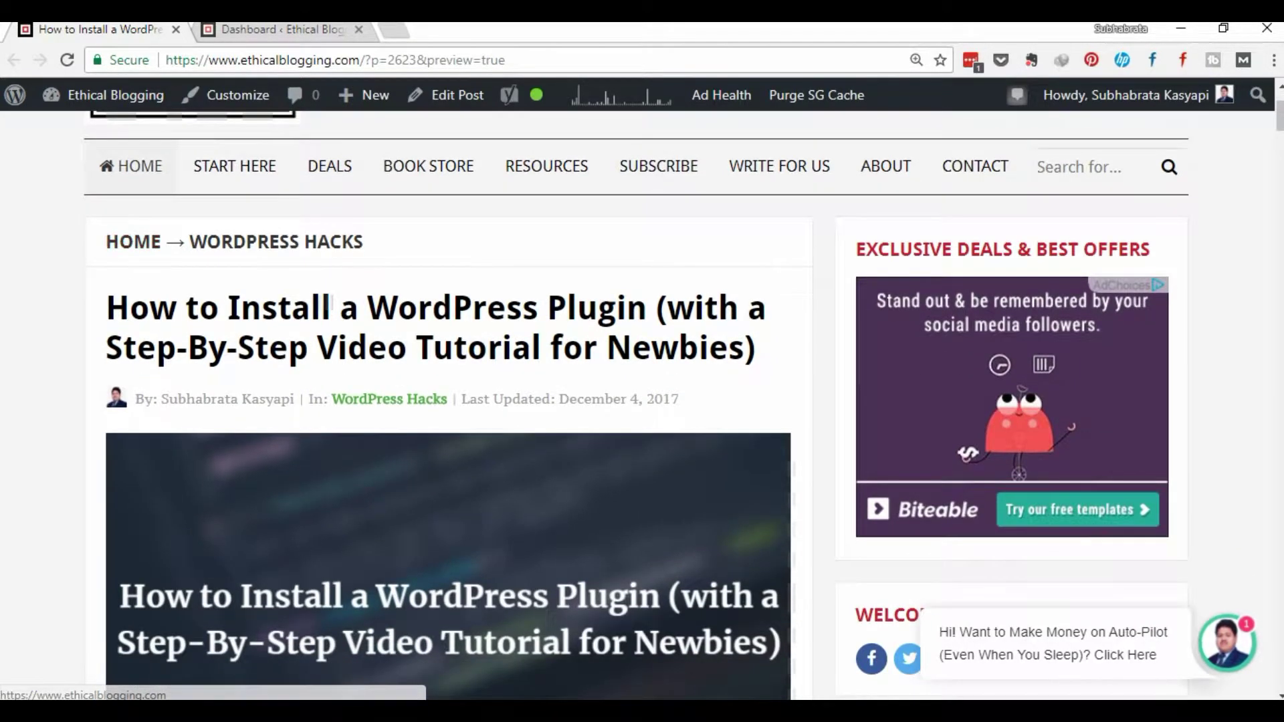
scroll(598, 405, "down", 3)
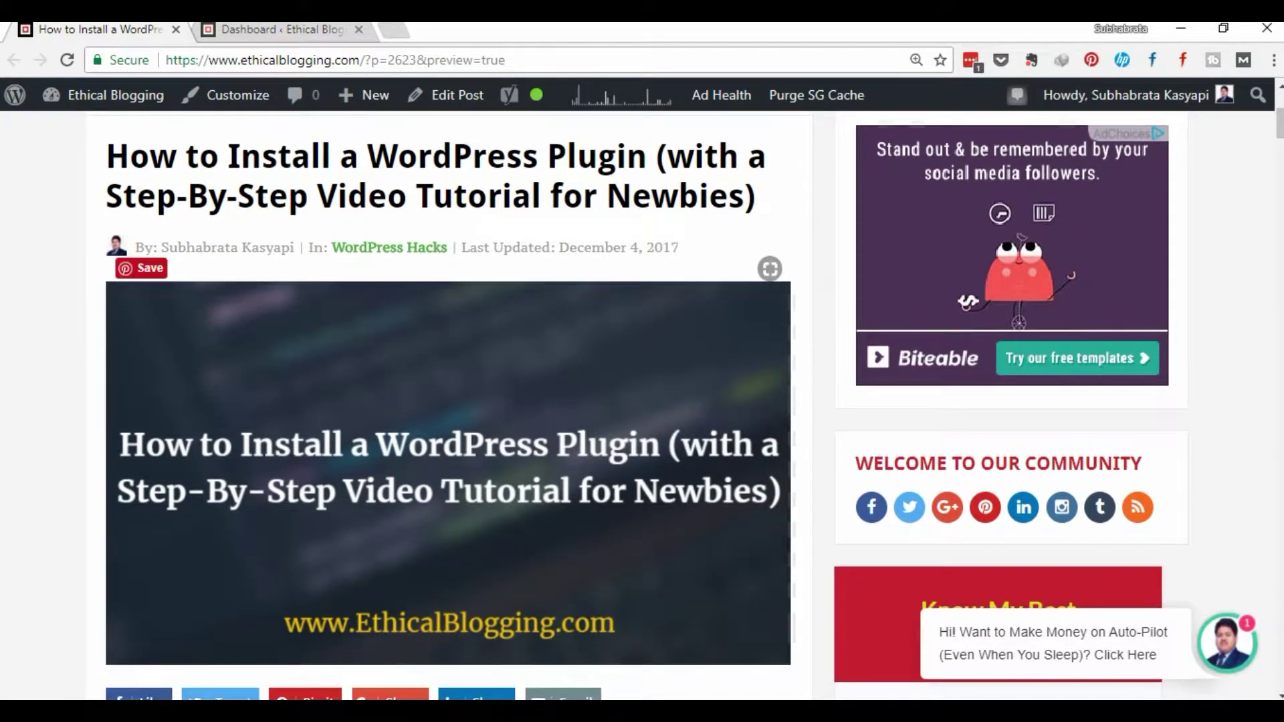
scroll(598, 405, "down", 3)
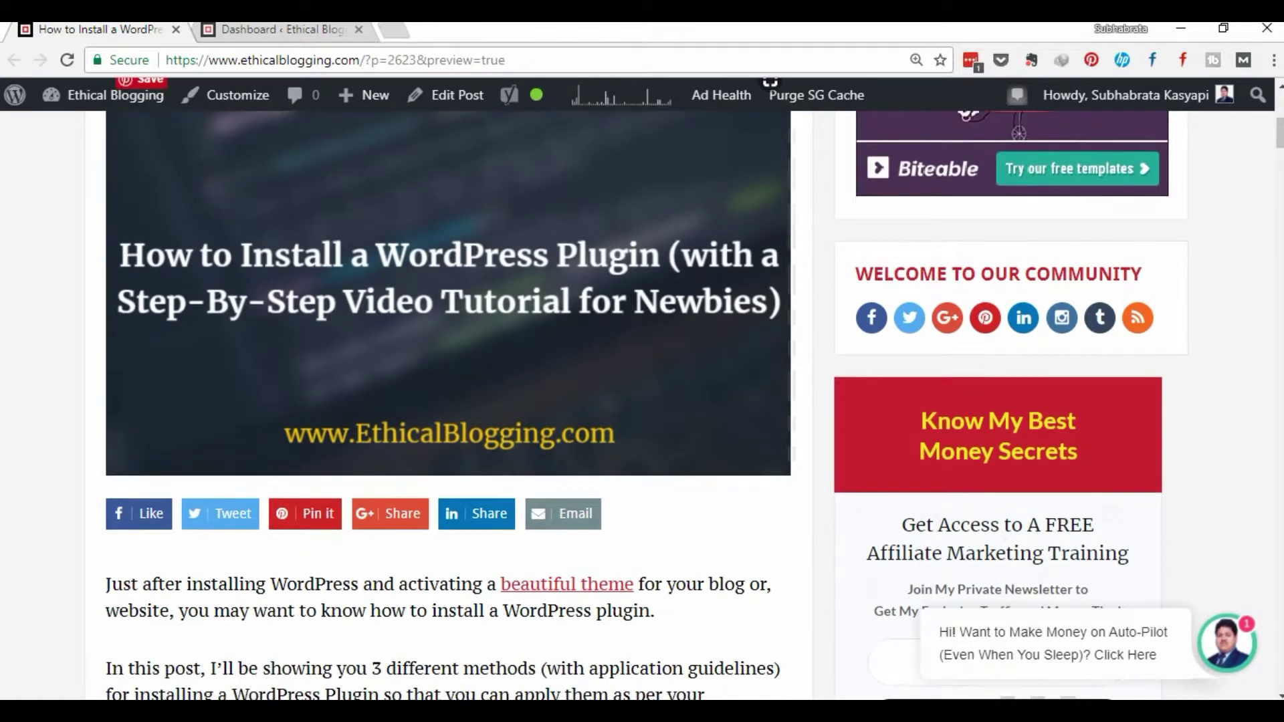
scroll(597, 406, "down", 3)
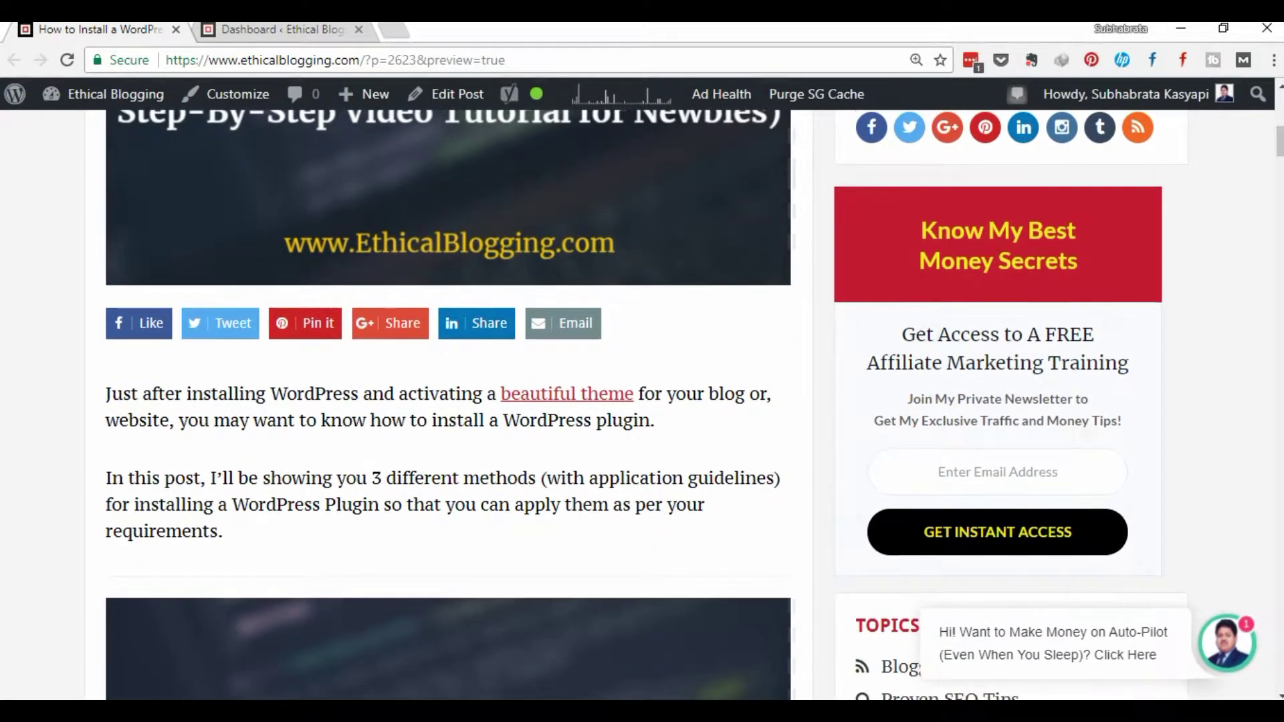
scroll(597, 405, "down", 3)
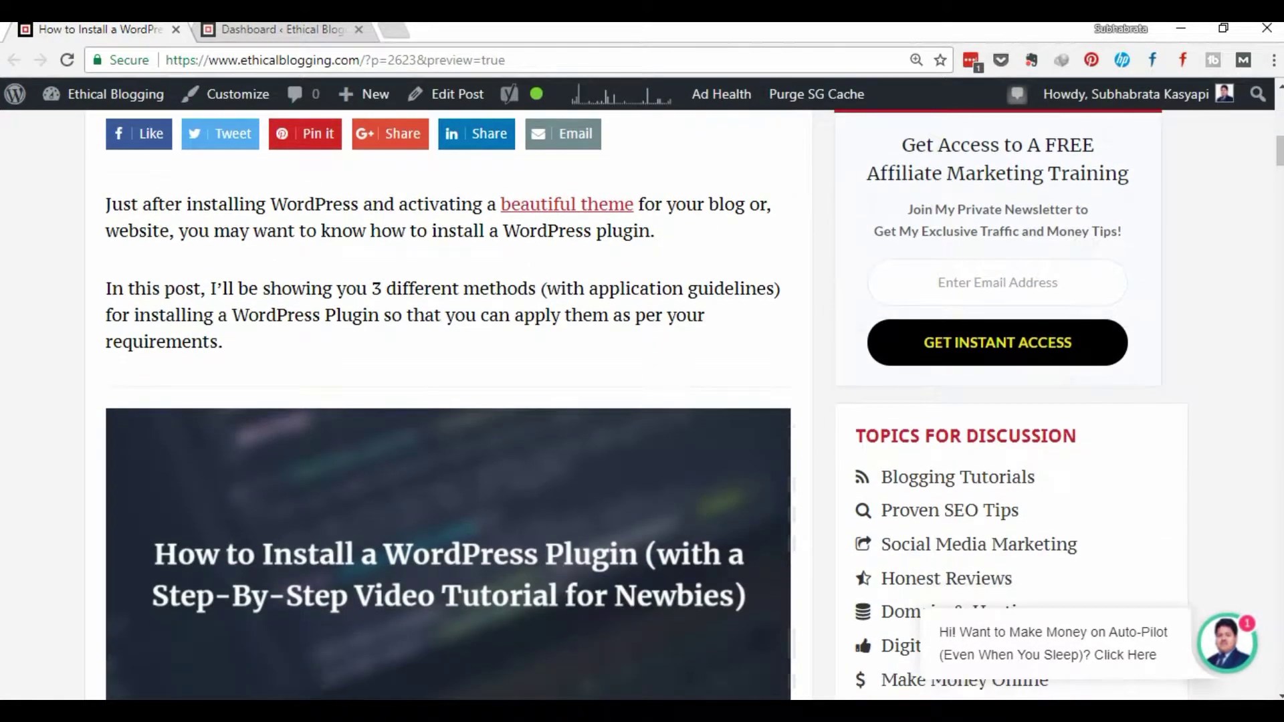
scroll(598, 406, "down", 2)
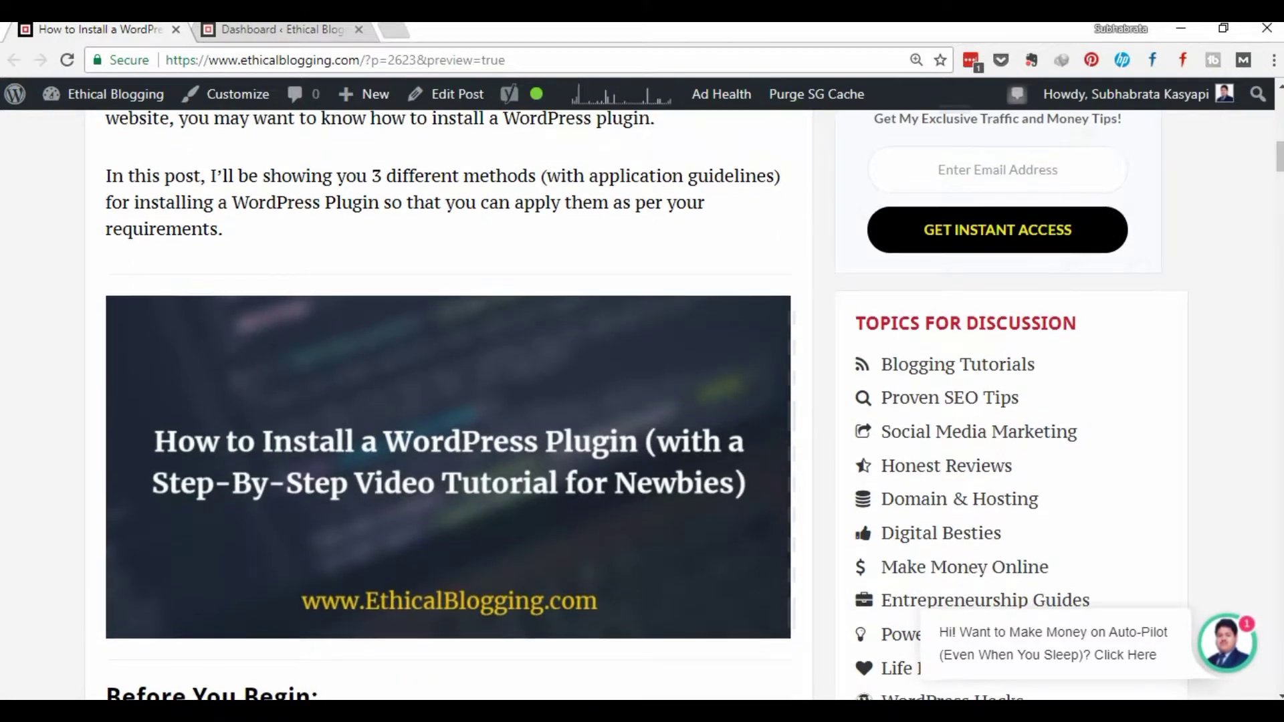
scroll(597, 405, "up", 1)
scroll(597, 405, "down", 1)
scroll(598, 405, "up", 5)
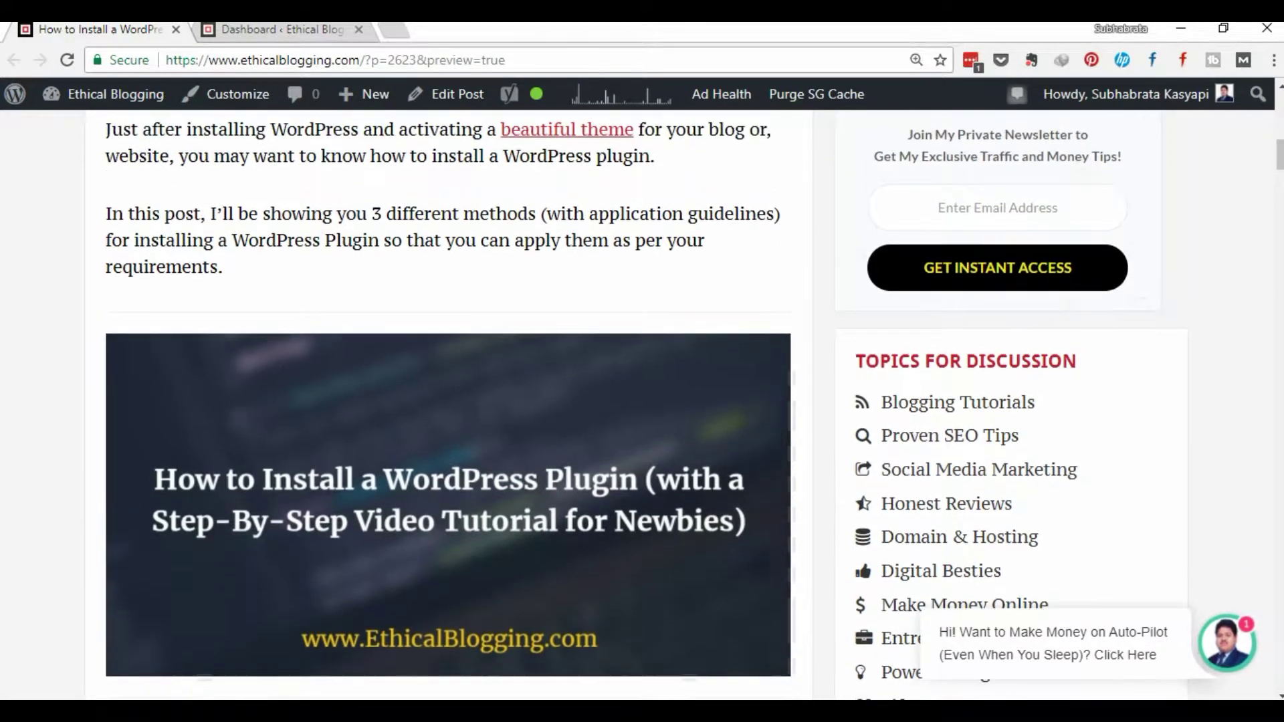
scroll(598, 406, "up", 5)
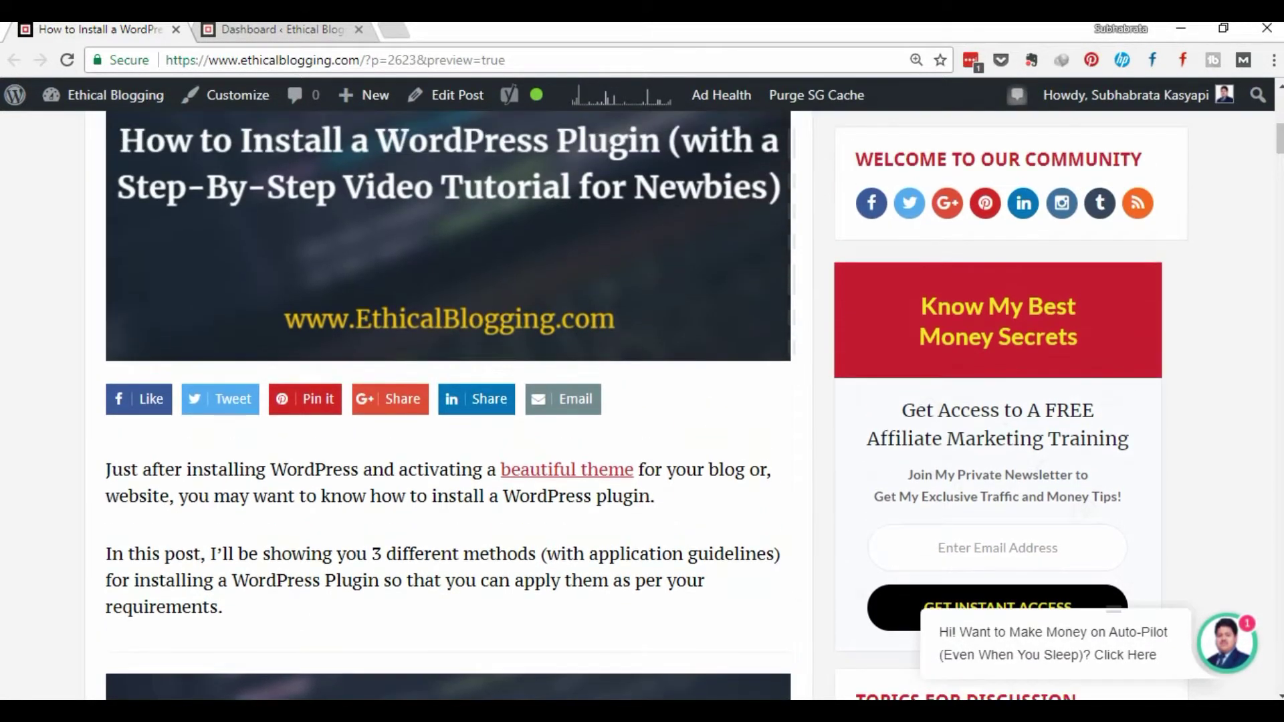
scroll(598, 405, "up", 3)
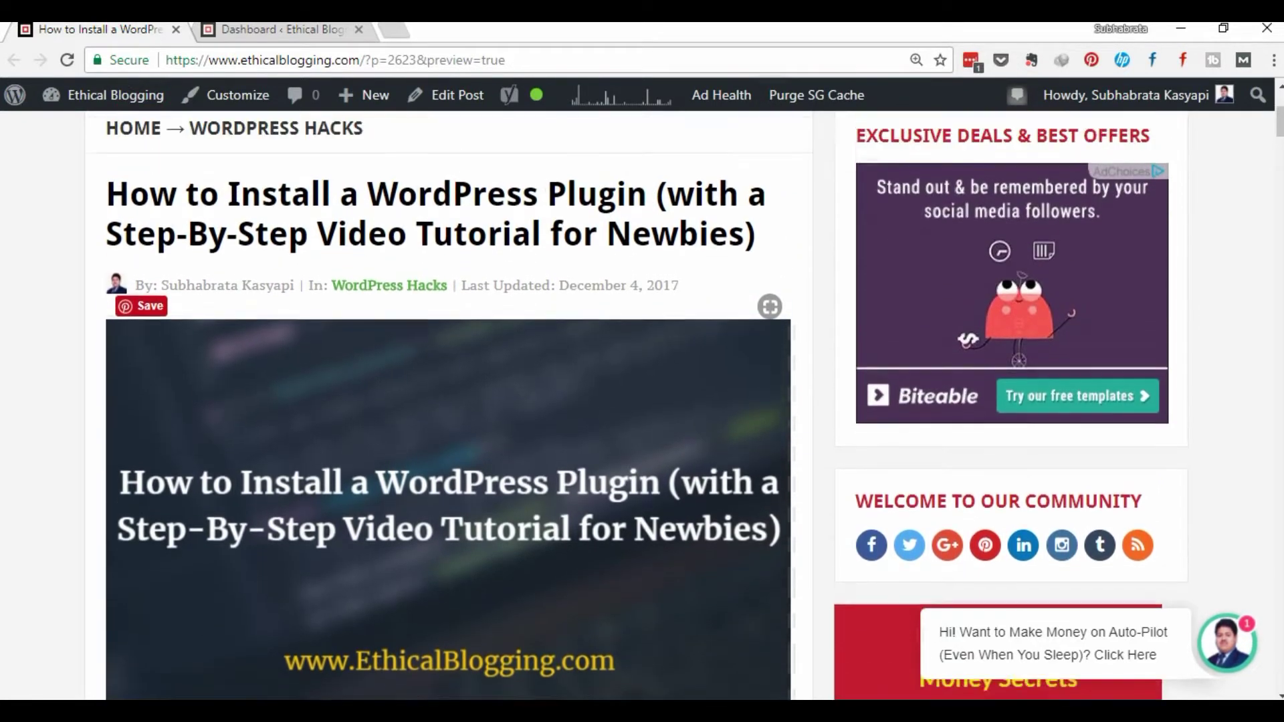
scroll(598, 405, "up", 3)
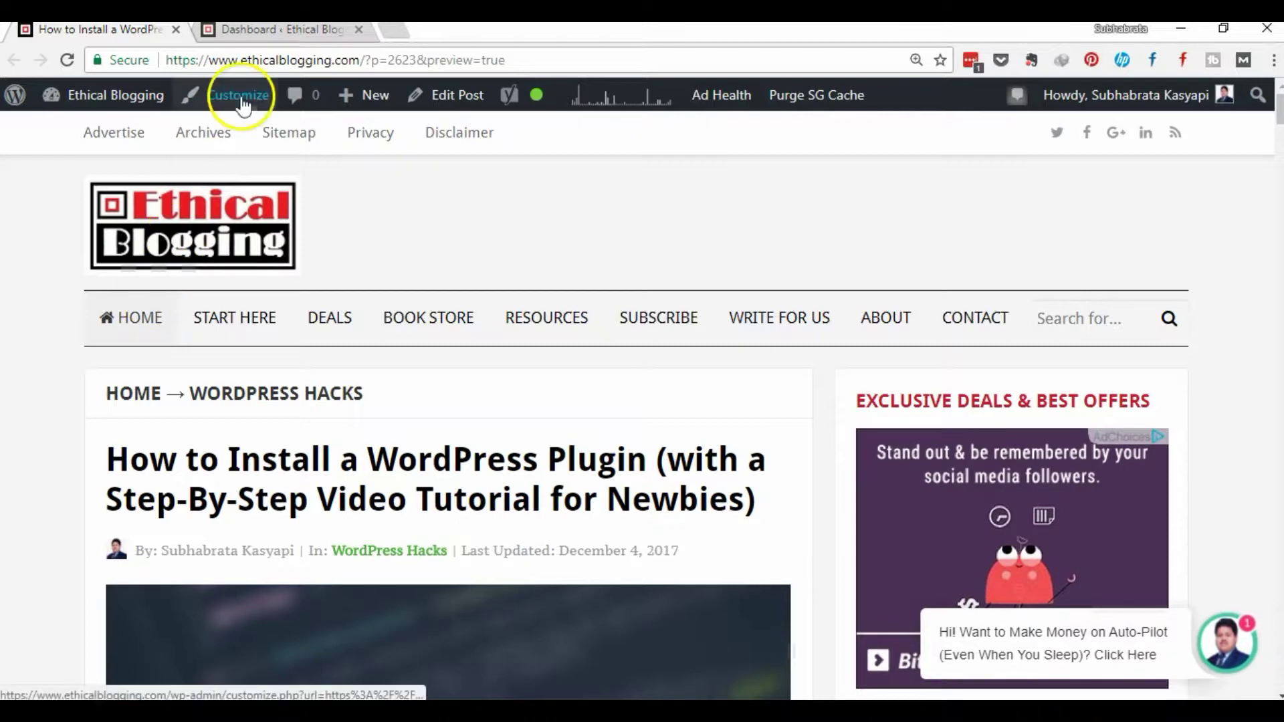
- Switch to the WordPress dashboard and open the page for adding new plugins
left_click(288, 34)
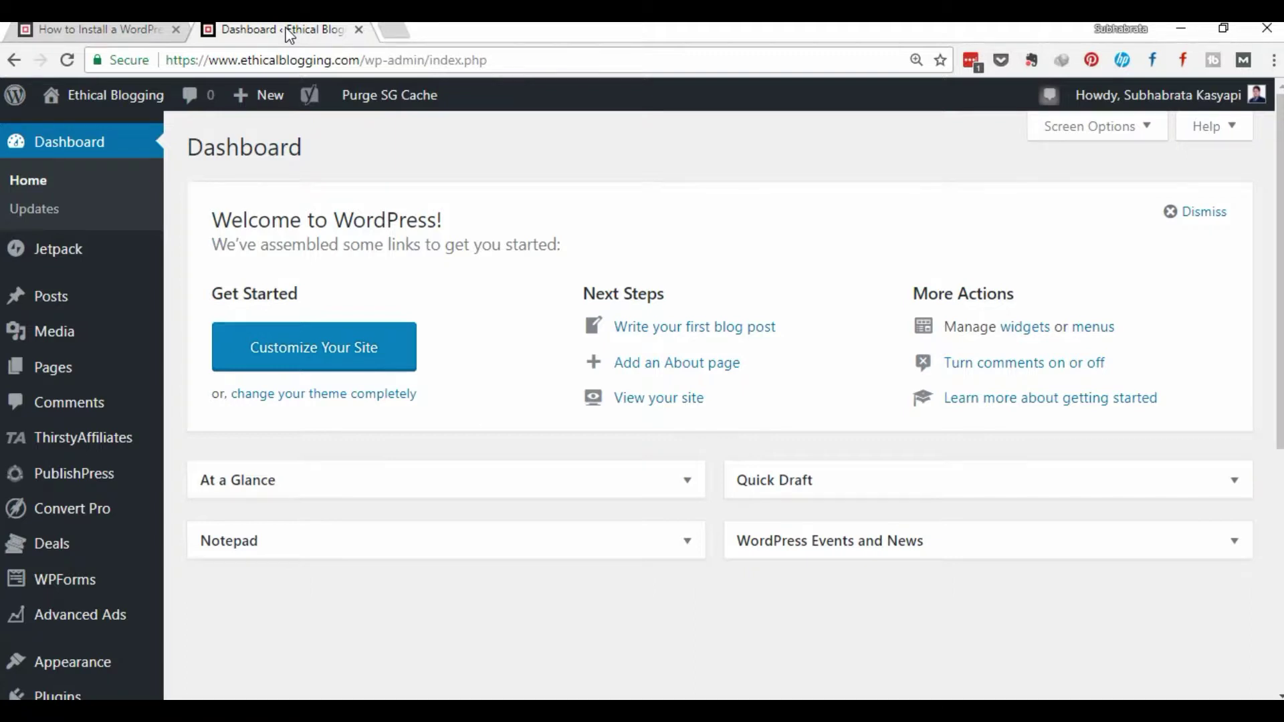
key("Down")
key("Down")
key("Down")
key("Down")
key("Down")
key("Down")
key("Down")
key("Down")
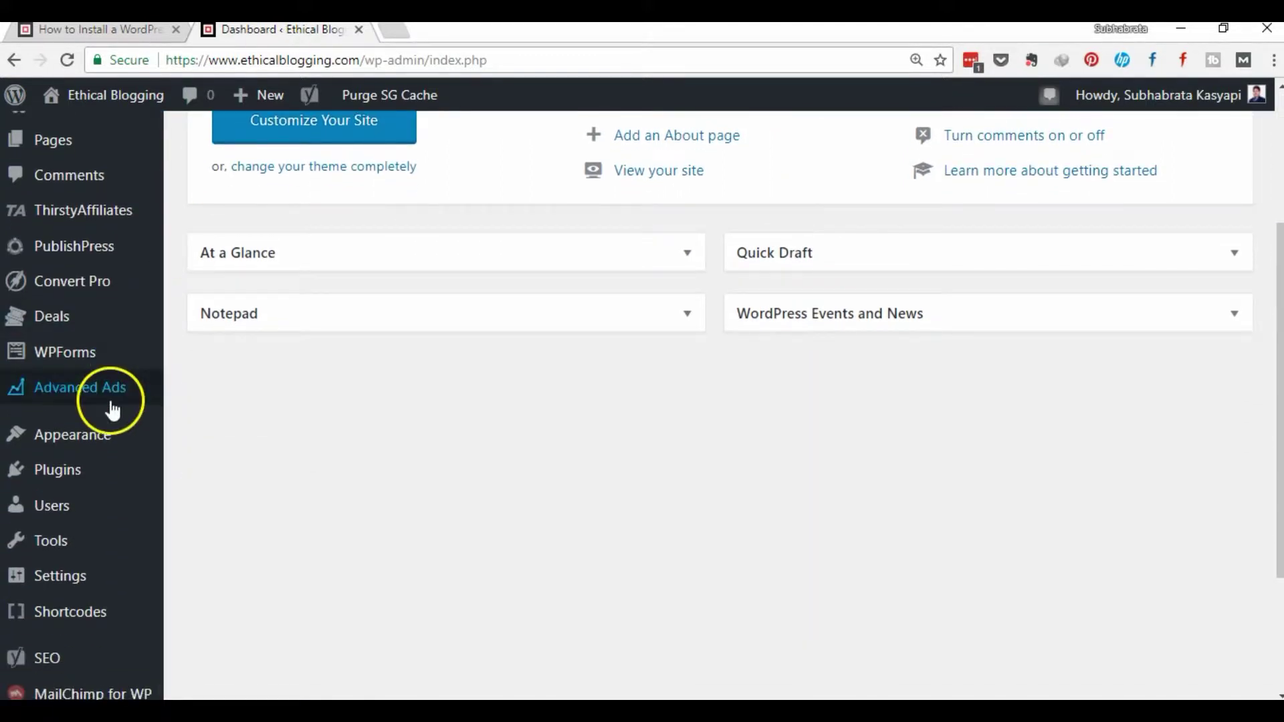
mouse_move(80, 479)
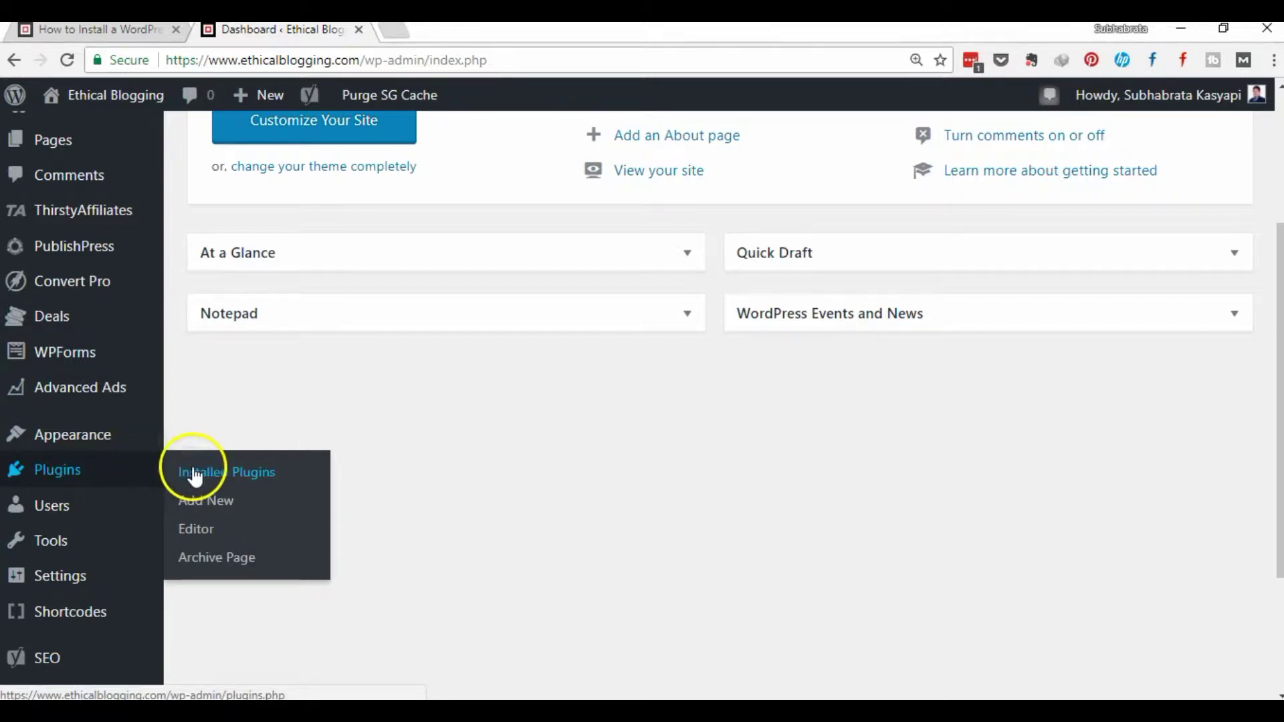
left_click(202, 502)
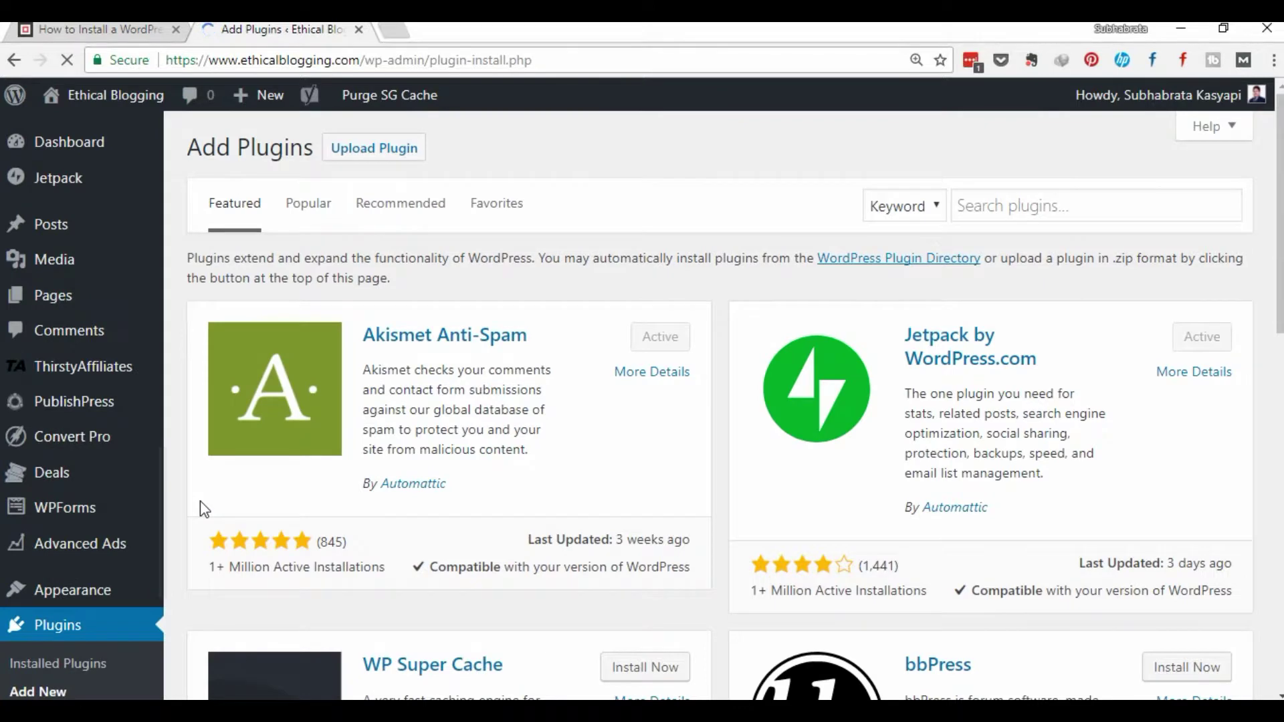
- Search the plugin directory by keyword for "Aweber Web Form"
left_click(1120, 207)
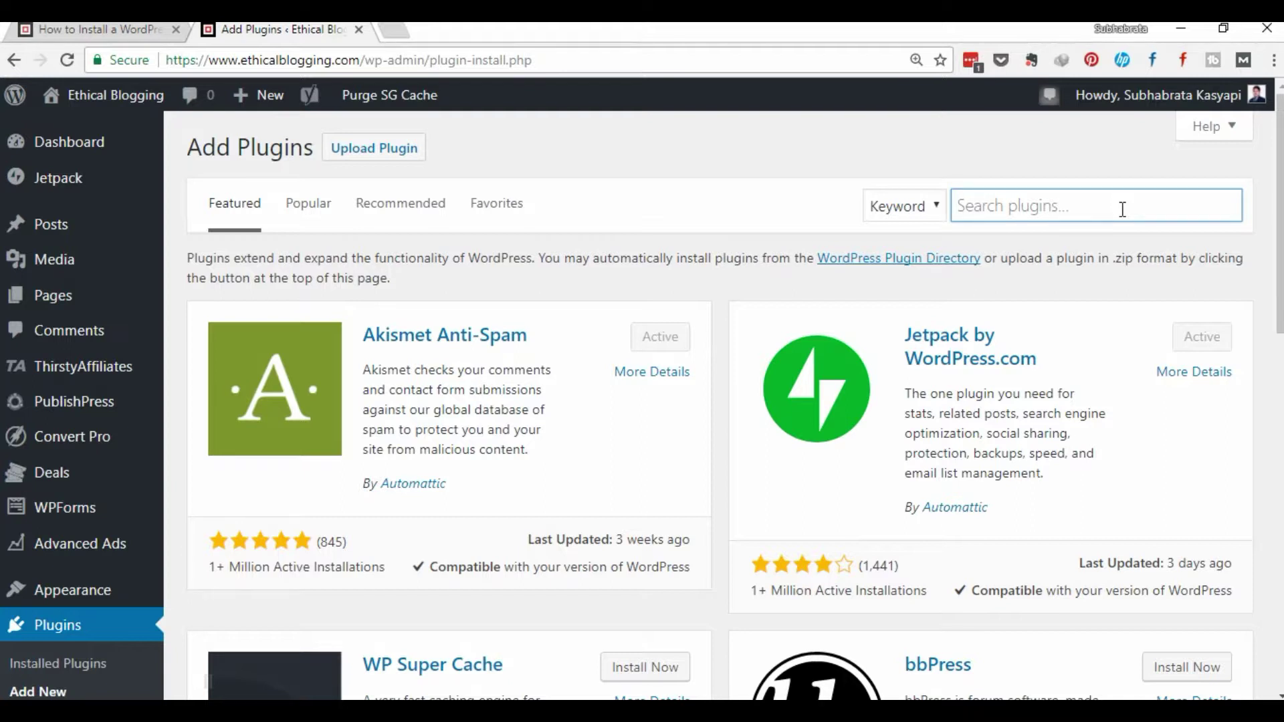
type("Aweber")
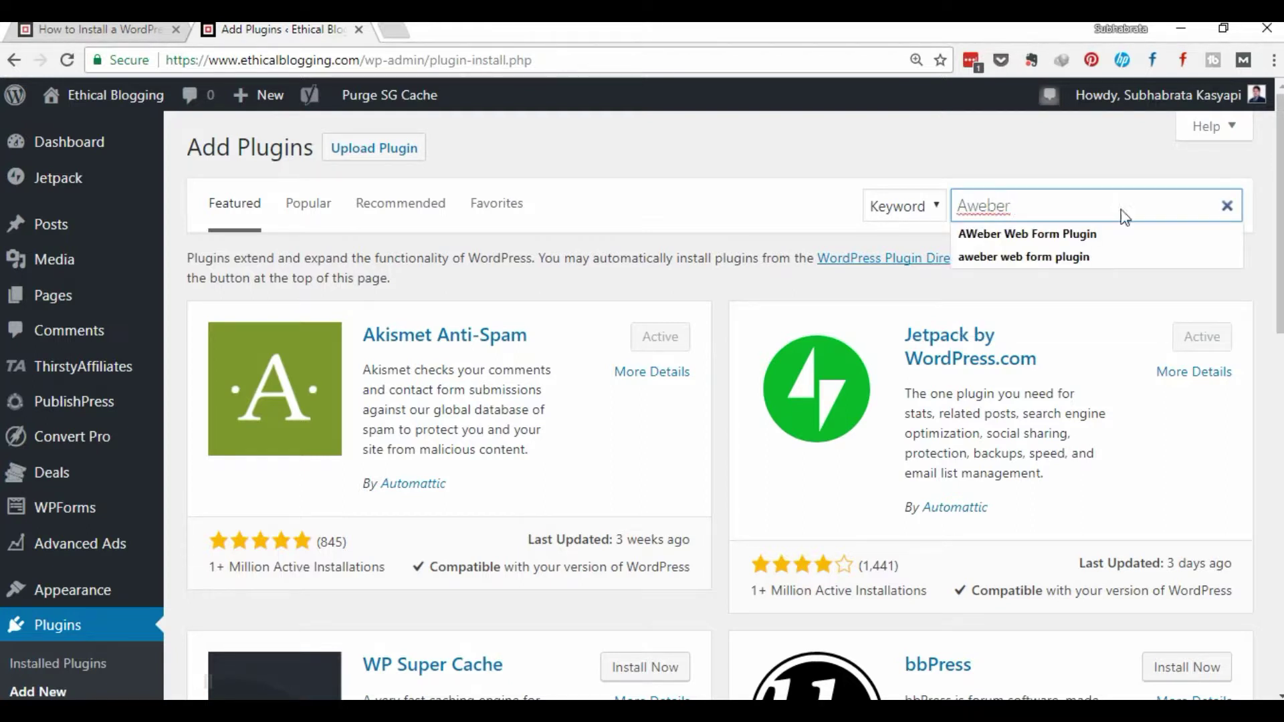
key("Return")
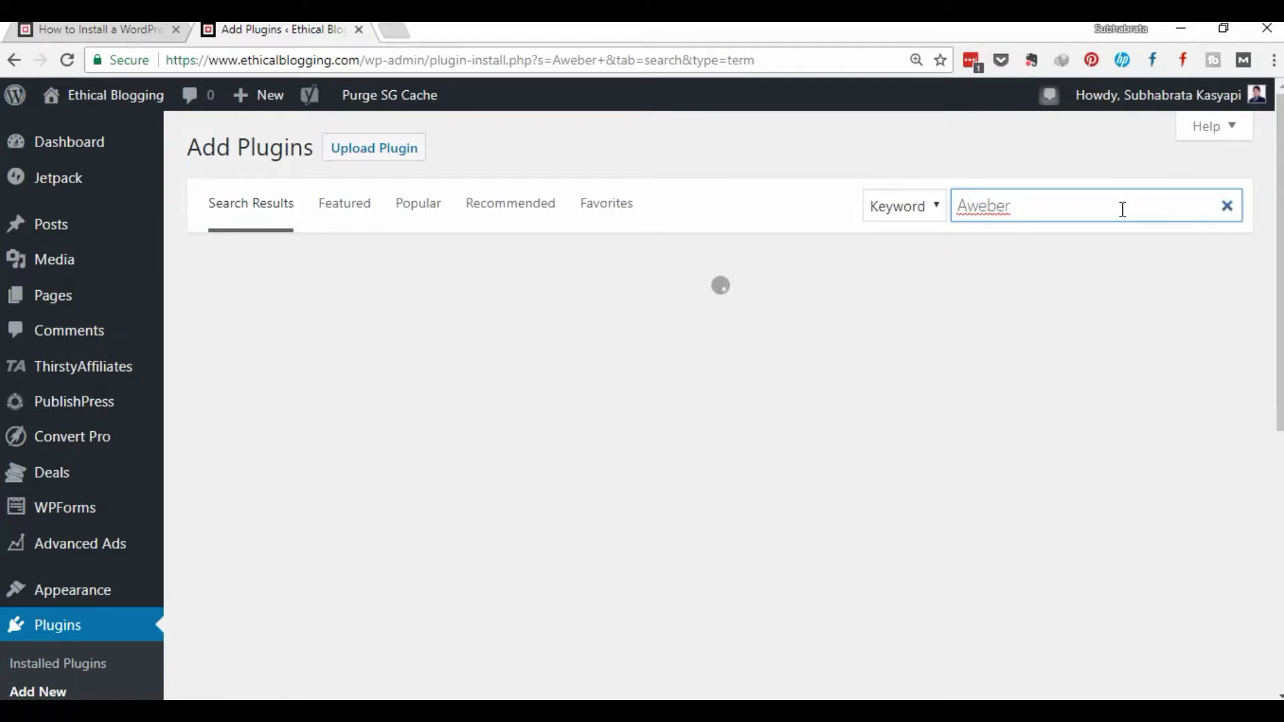
type("Web")
key("Return")
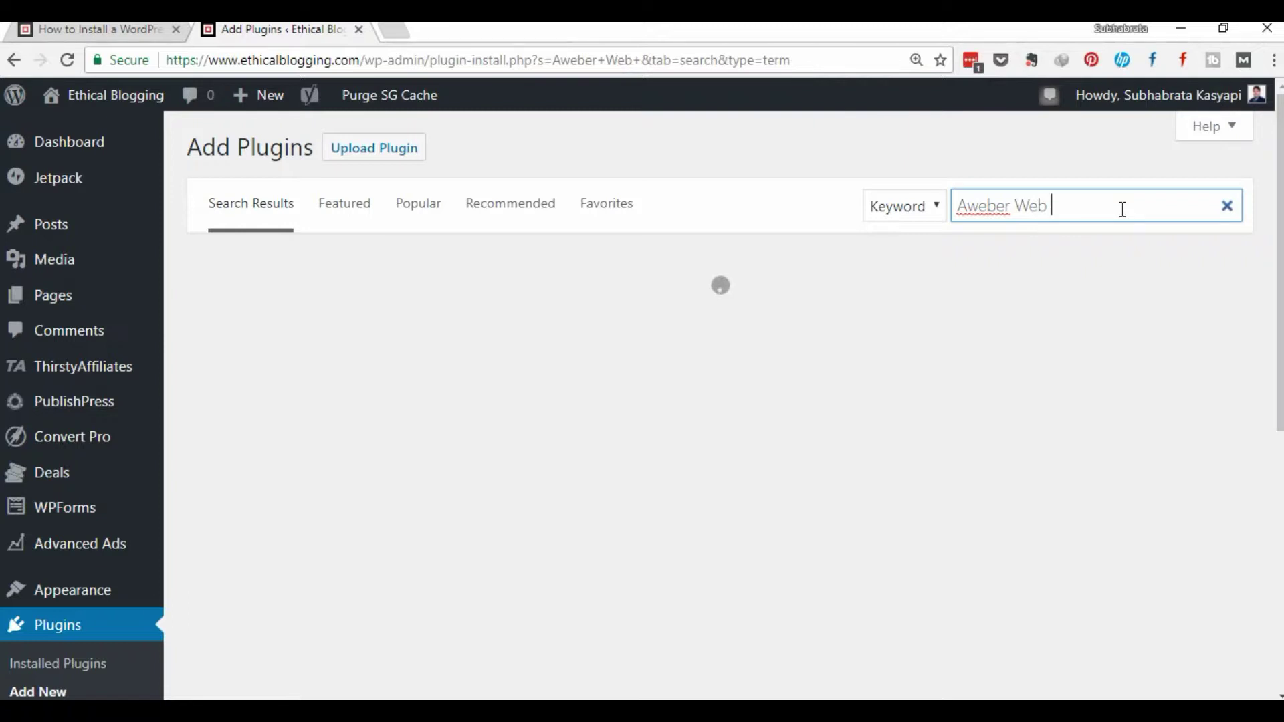
type("Form")
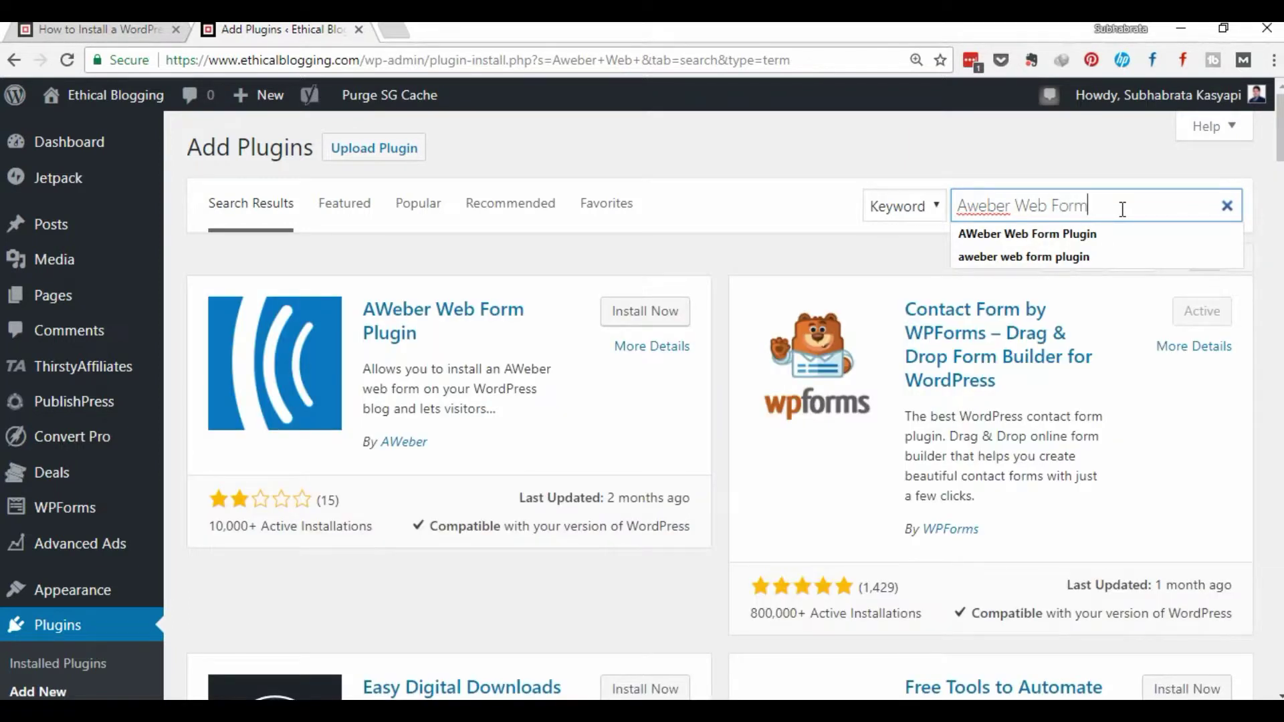
key("Return")
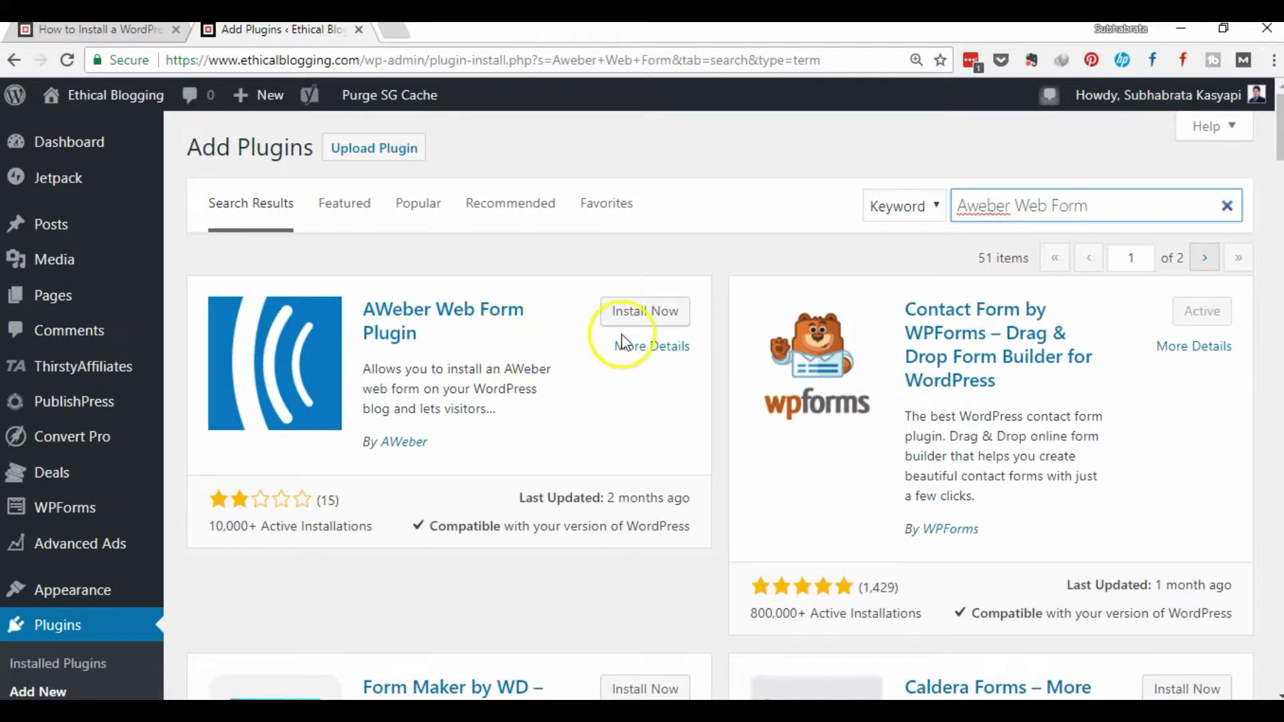
- Install the AWeber Web Form Plugin from the search results and activate it
left_click(643, 313)
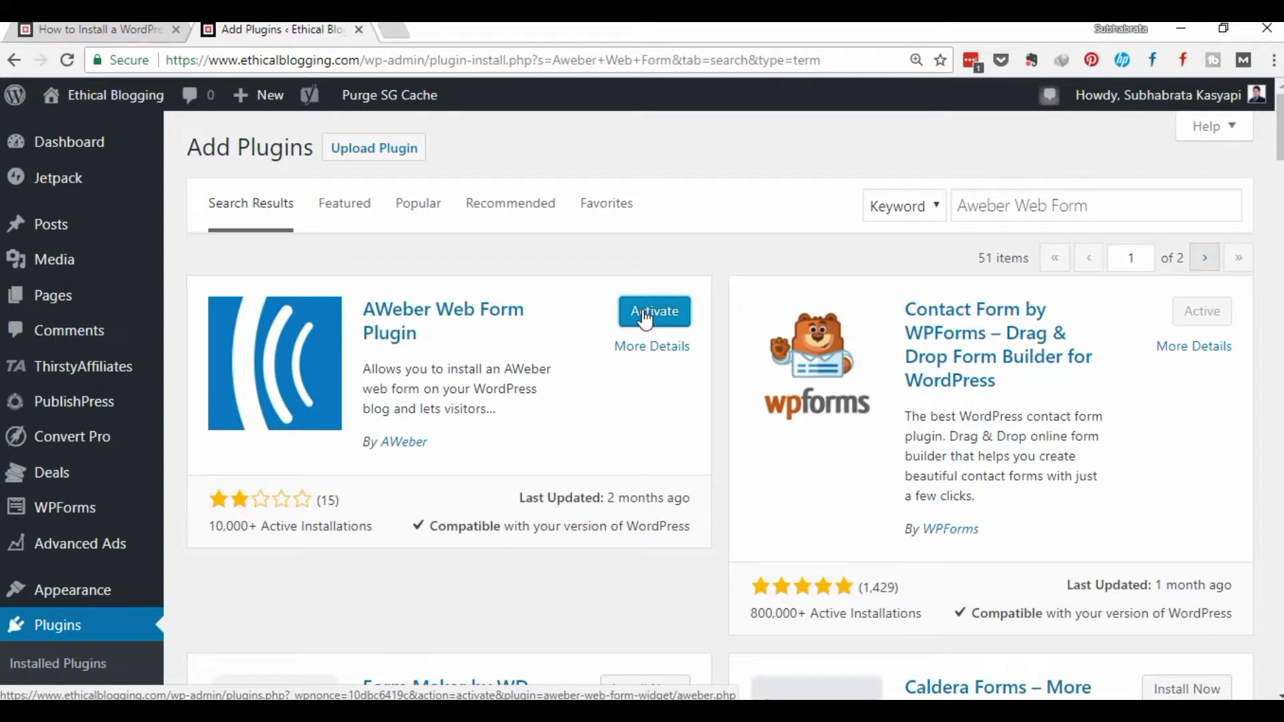
left_click(643, 318)
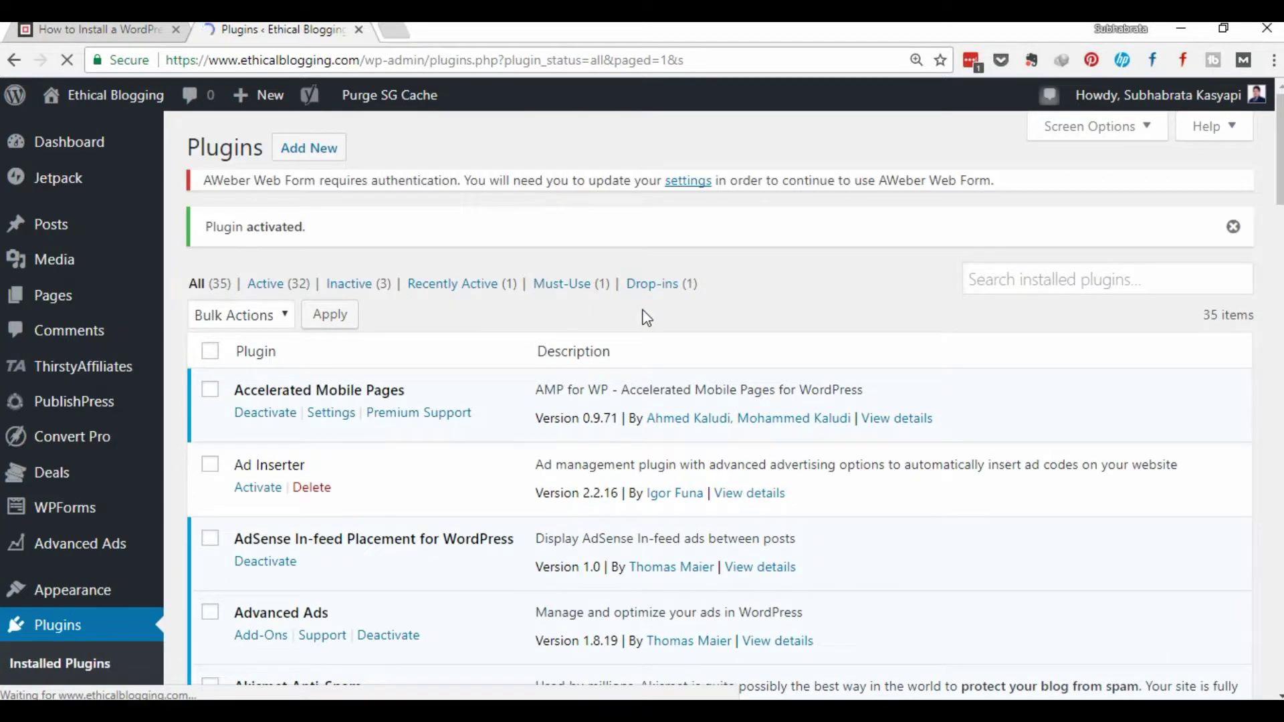
left_click(1206, 356)
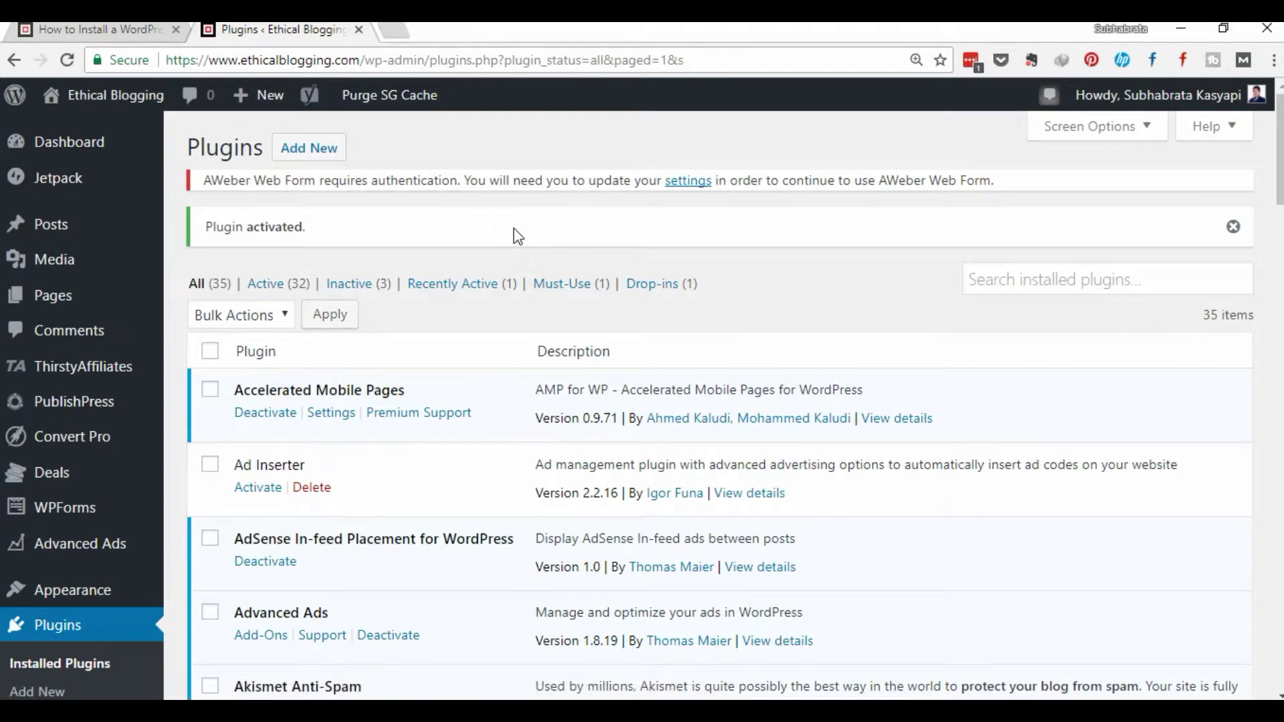
- Find AWeber Web Forms among the installed plugins and deactivate it
scroll(514, 229, "down", 4)
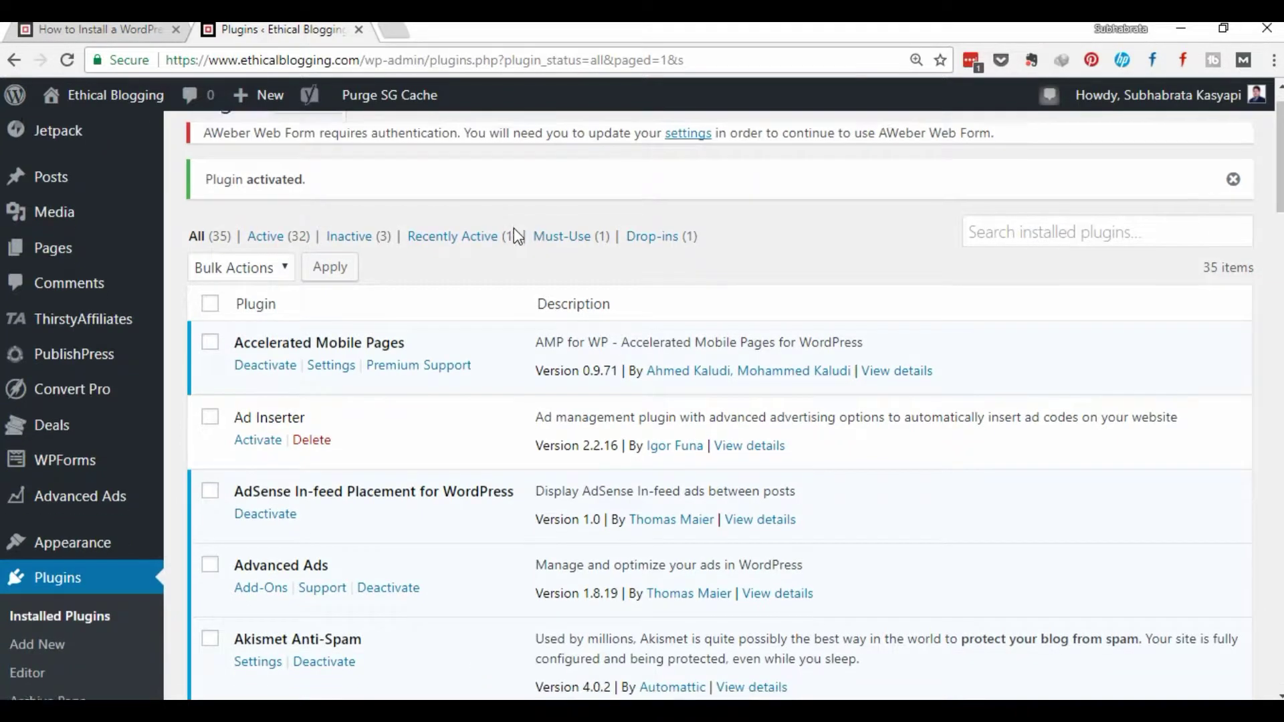
scroll(513, 229, "down", 2)
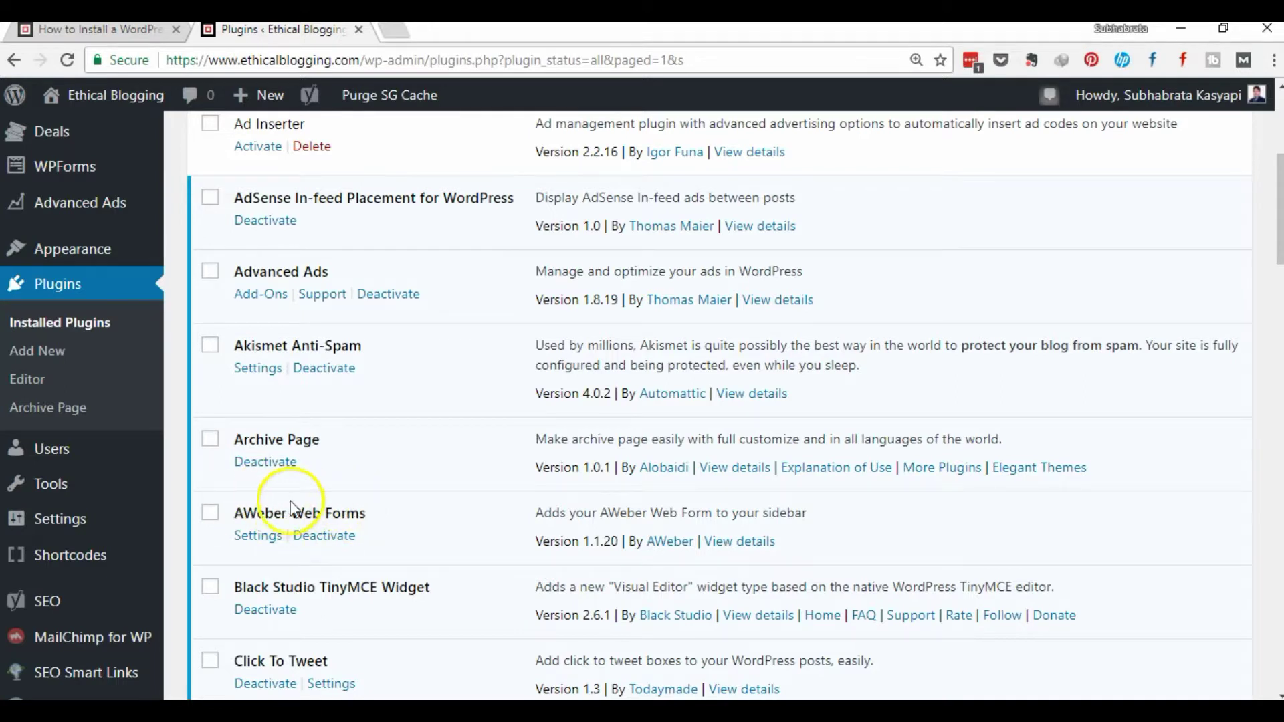
left_click(328, 536)
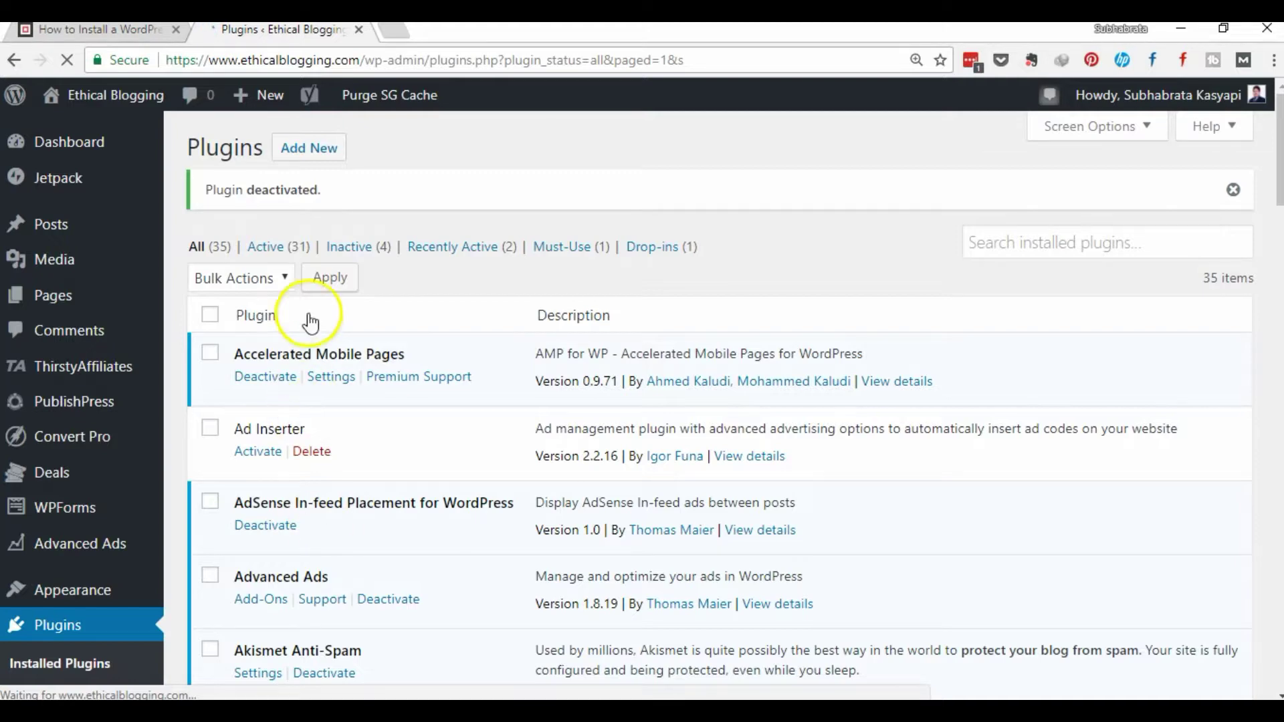
left_click(347, 353)
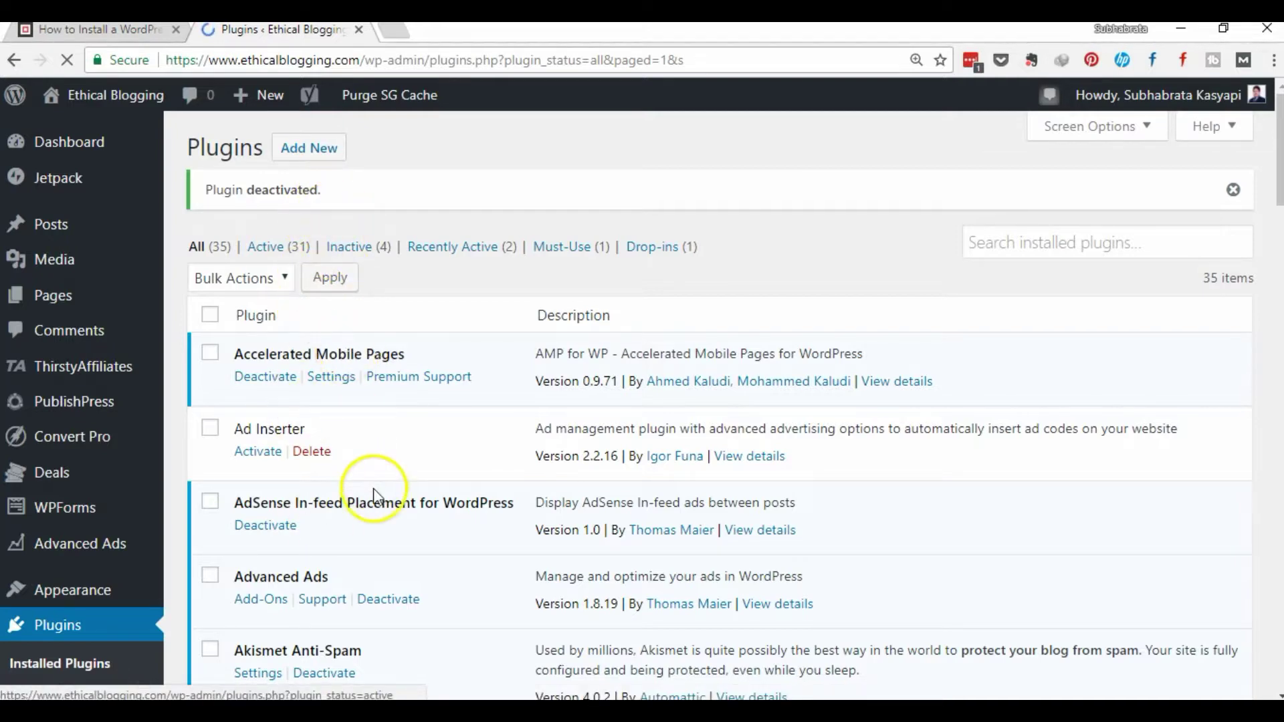
- Delete the deactivated AWeber Web Forms plugin together with its data
scroll(373, 494, "down", 2)
scroll(373, 490, "down", 3)
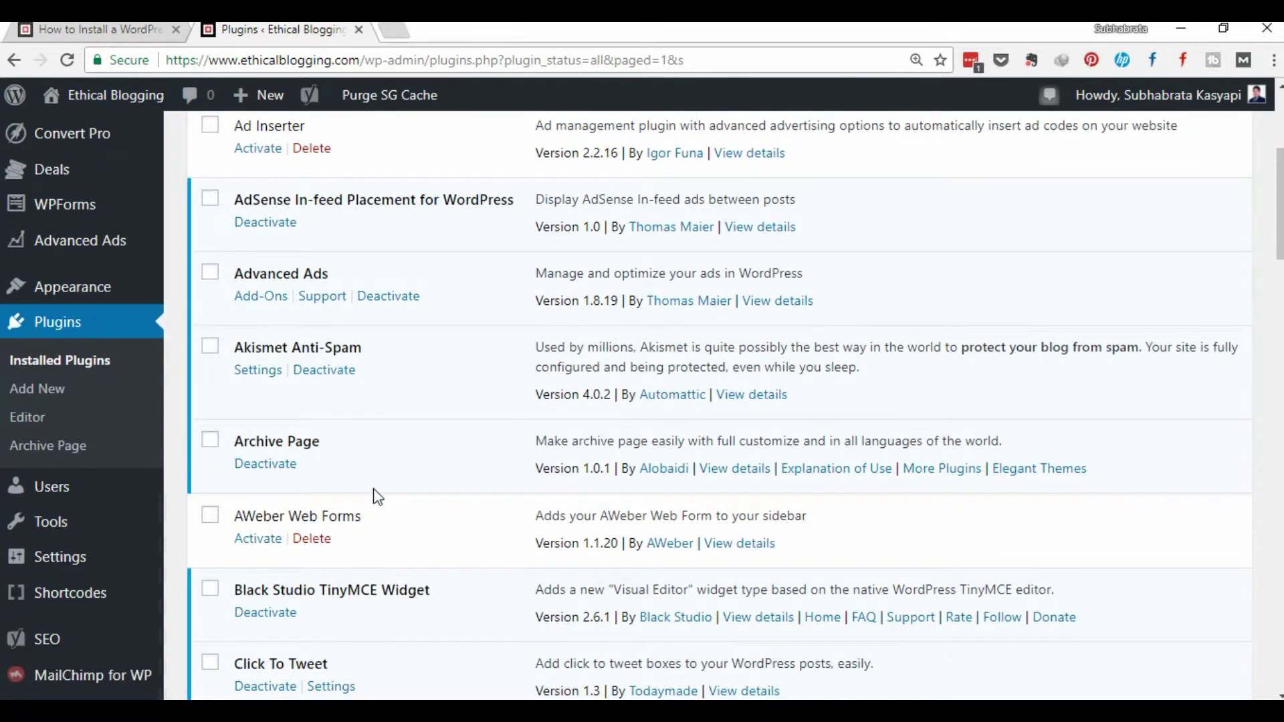
left_click(312, 539)
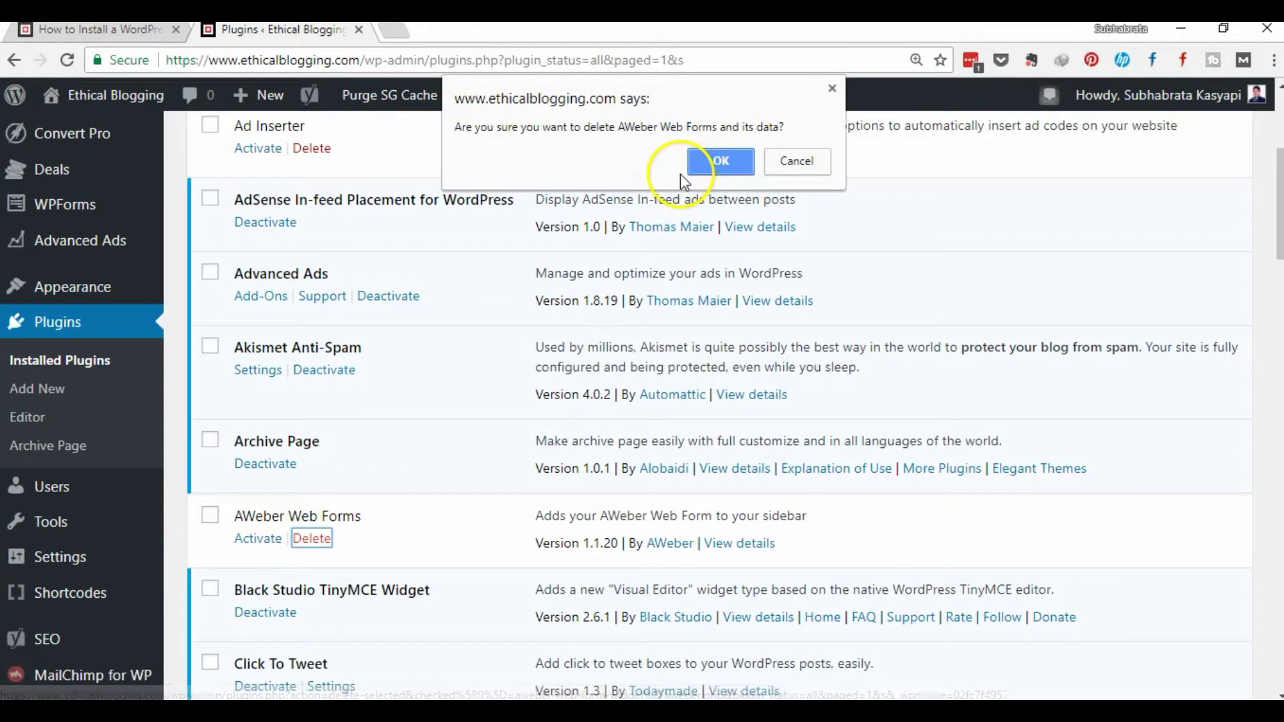
left_click(733, 165)
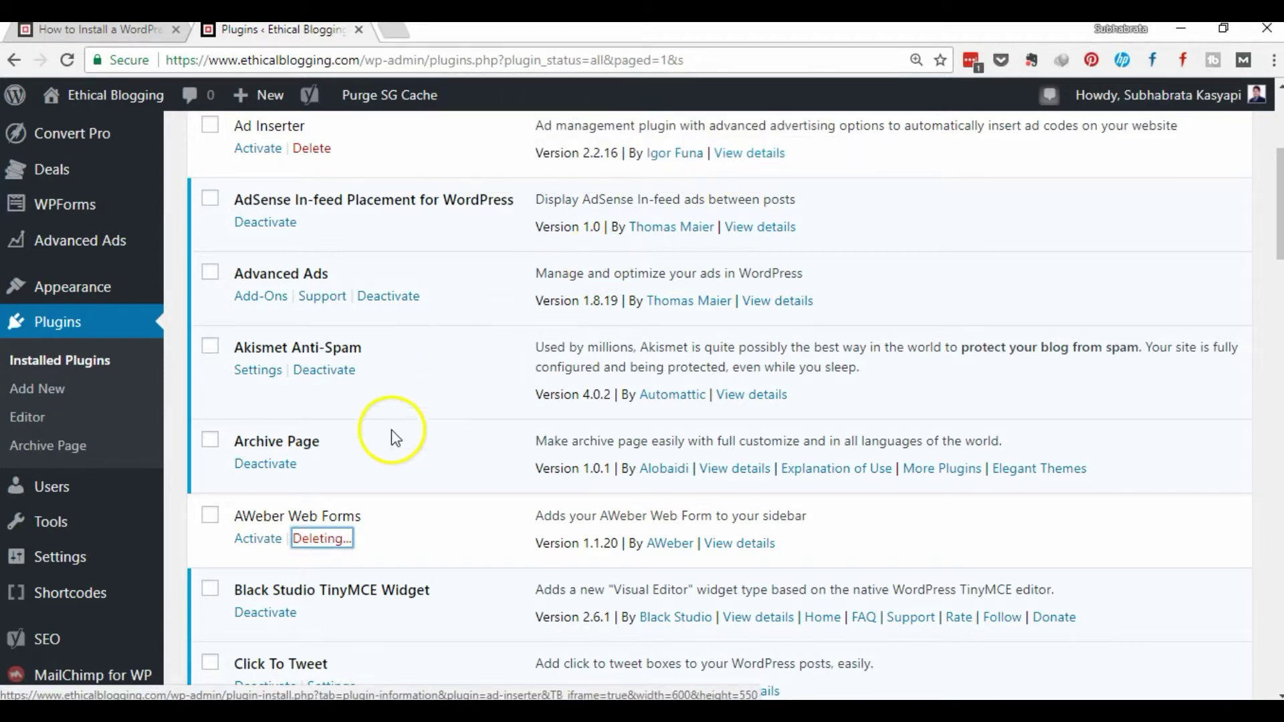
left_click(334, 547)
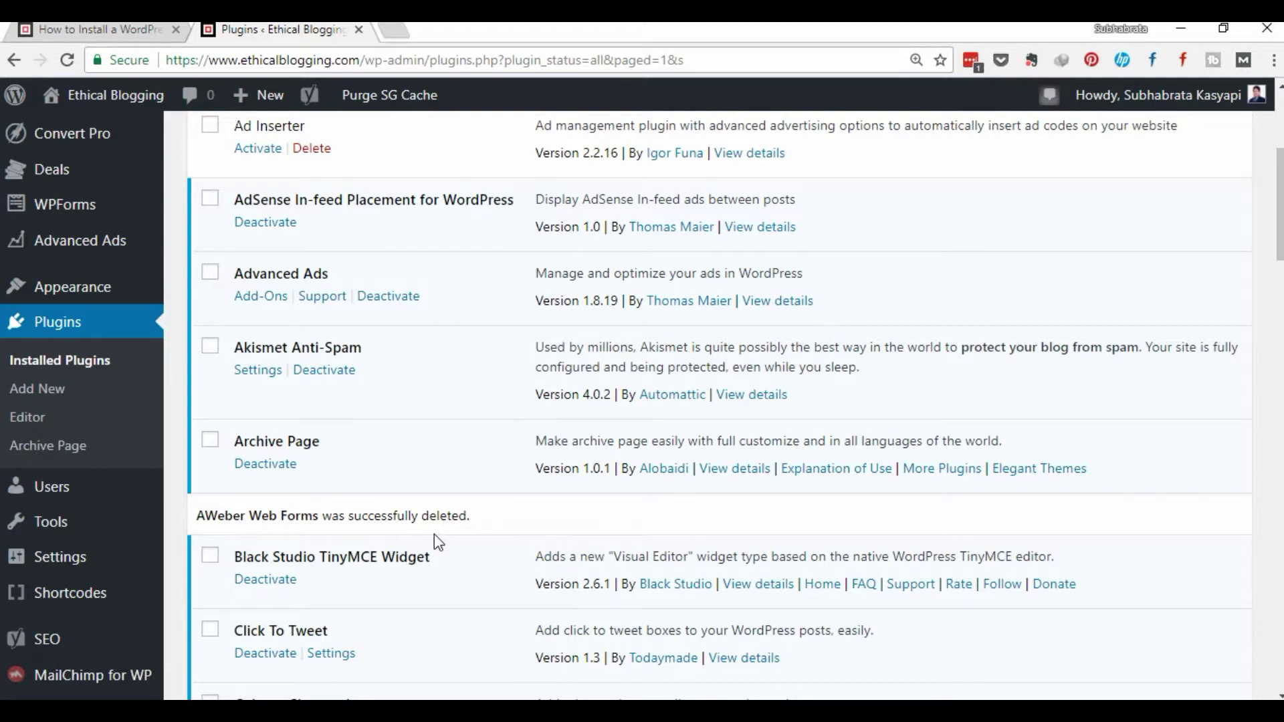
- Return from the installed plugins list to the page for adding new plugins
scroll(435, 534, "up", 5)
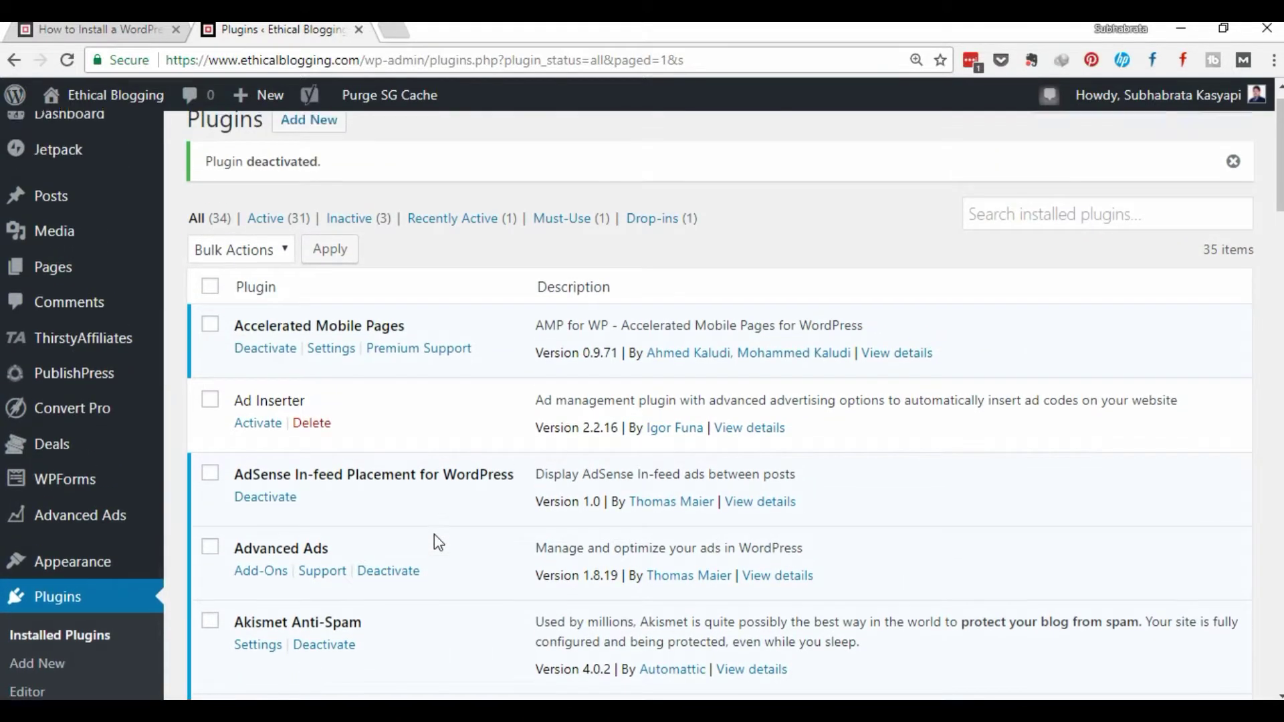
scroll(439, 541, "up", 1)
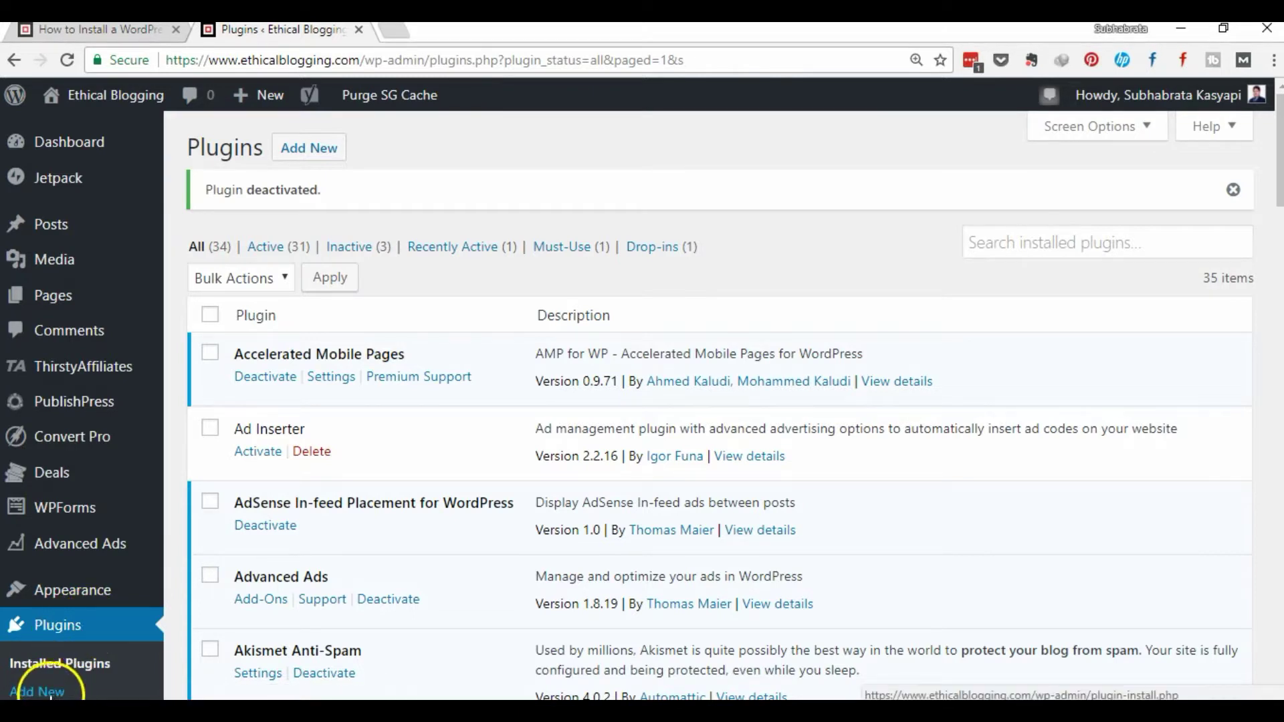
left_click(53, 691)
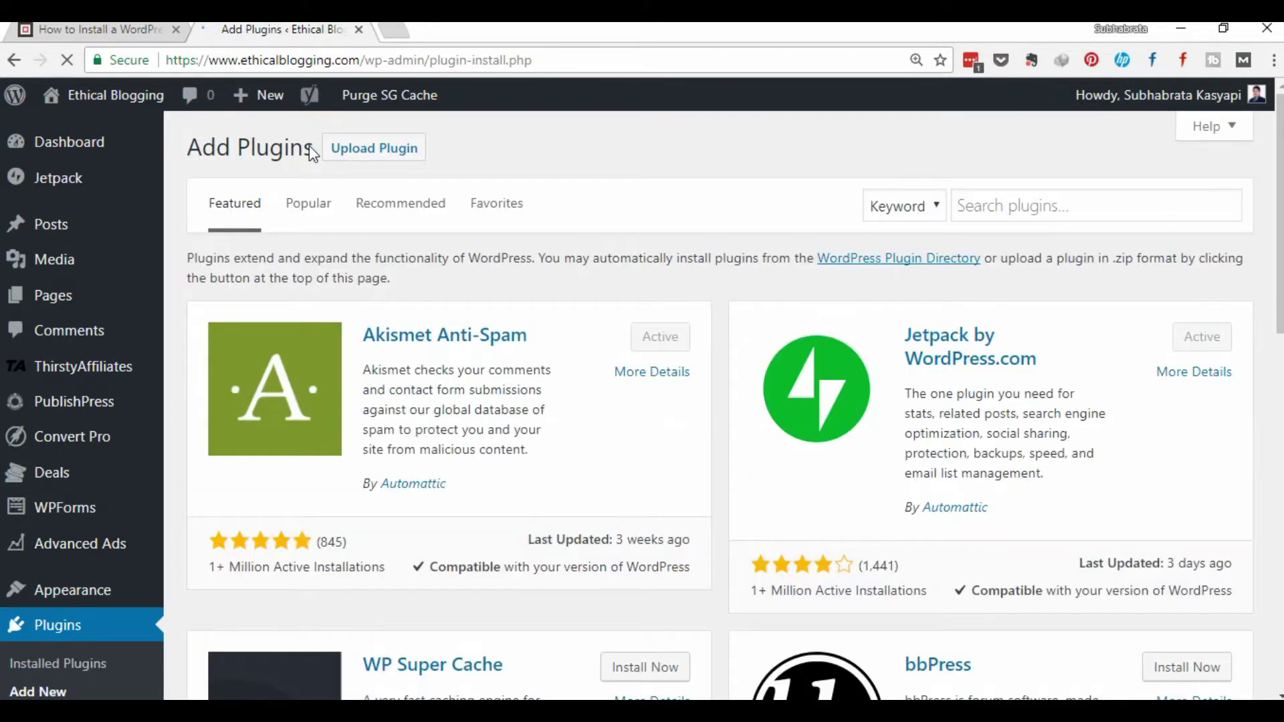
- Choose the aweber-web-form-widget zip file from the Compressed folder in Downloads as the plugin to upload
left_click(375, 146)
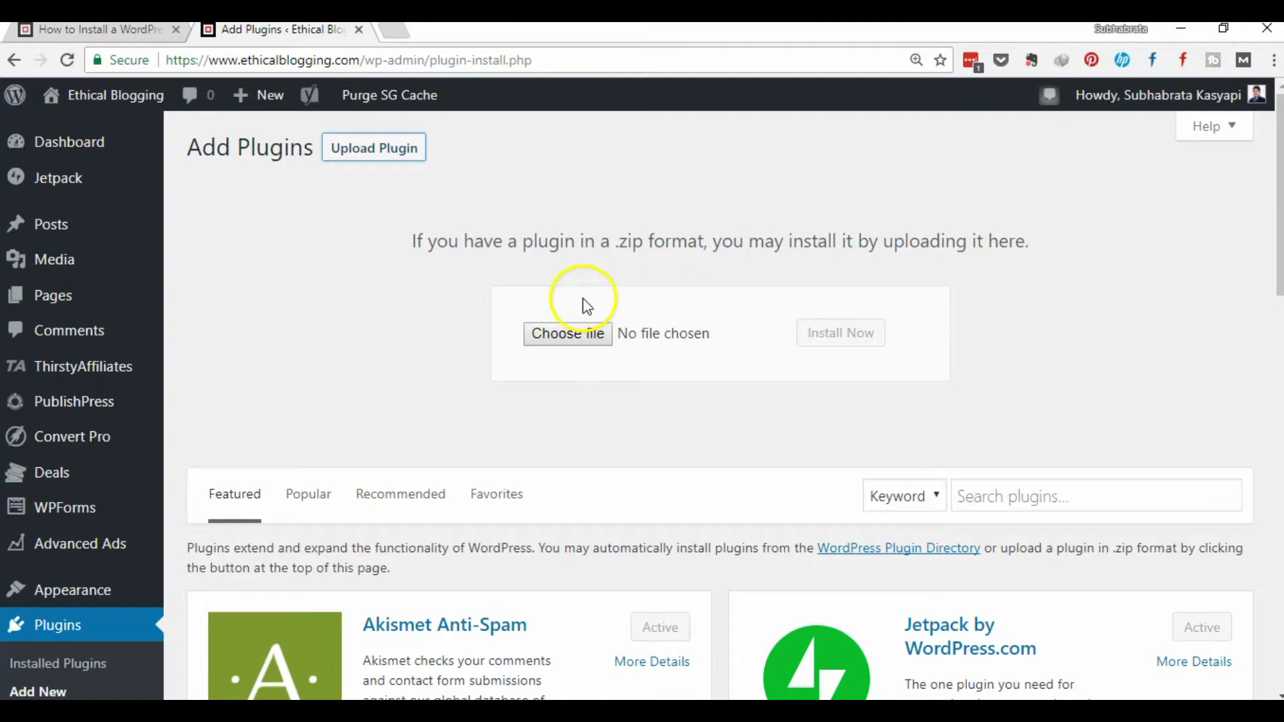
left_click(572, 337)
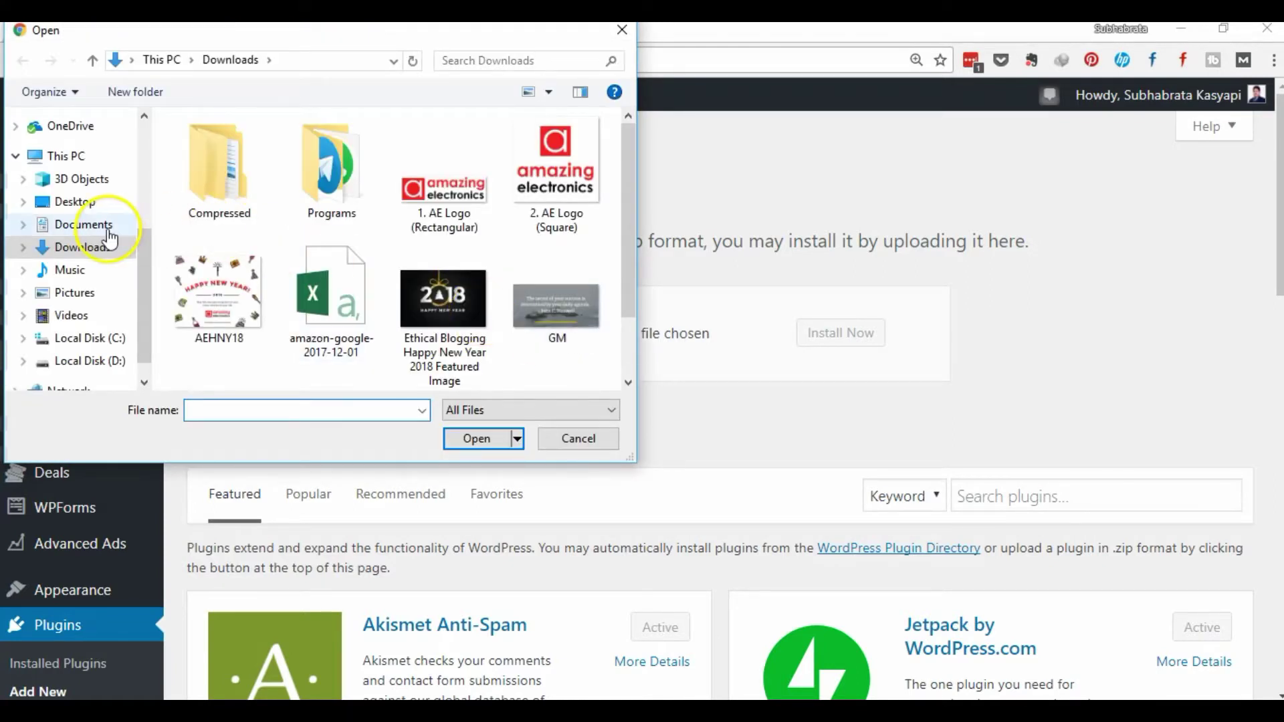
left_click(101, 247)
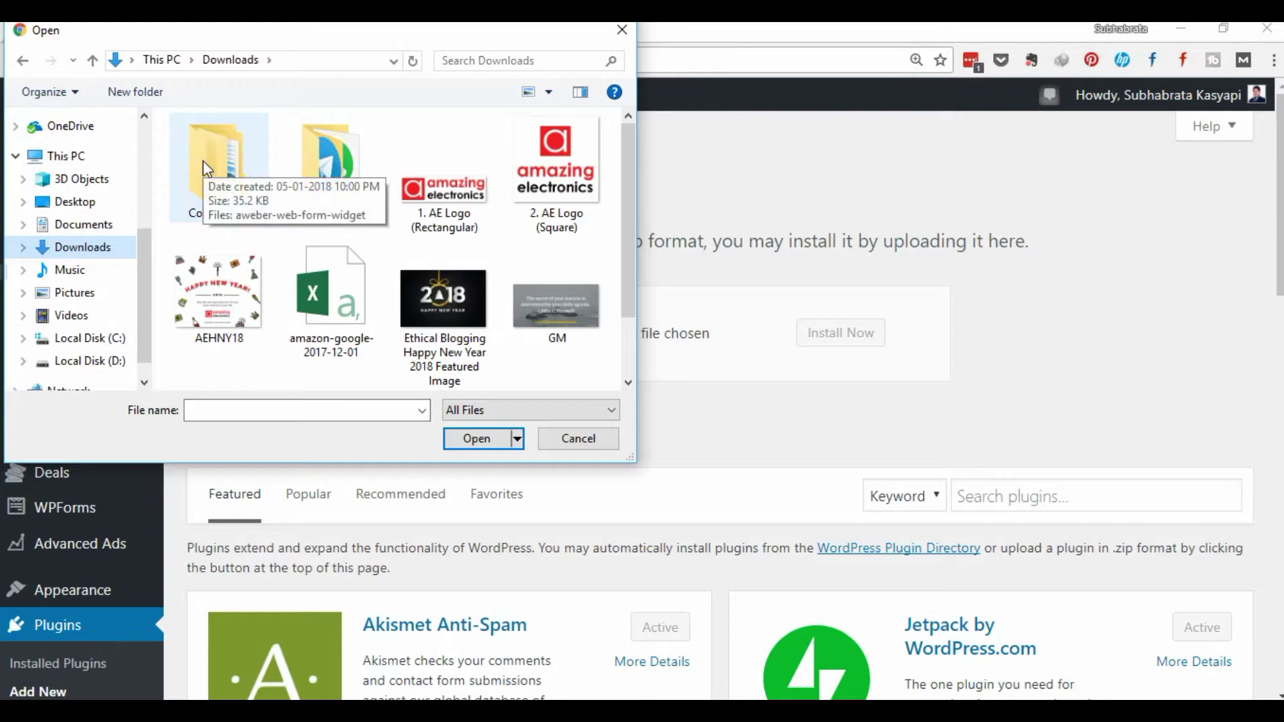
left_click(209, 142)
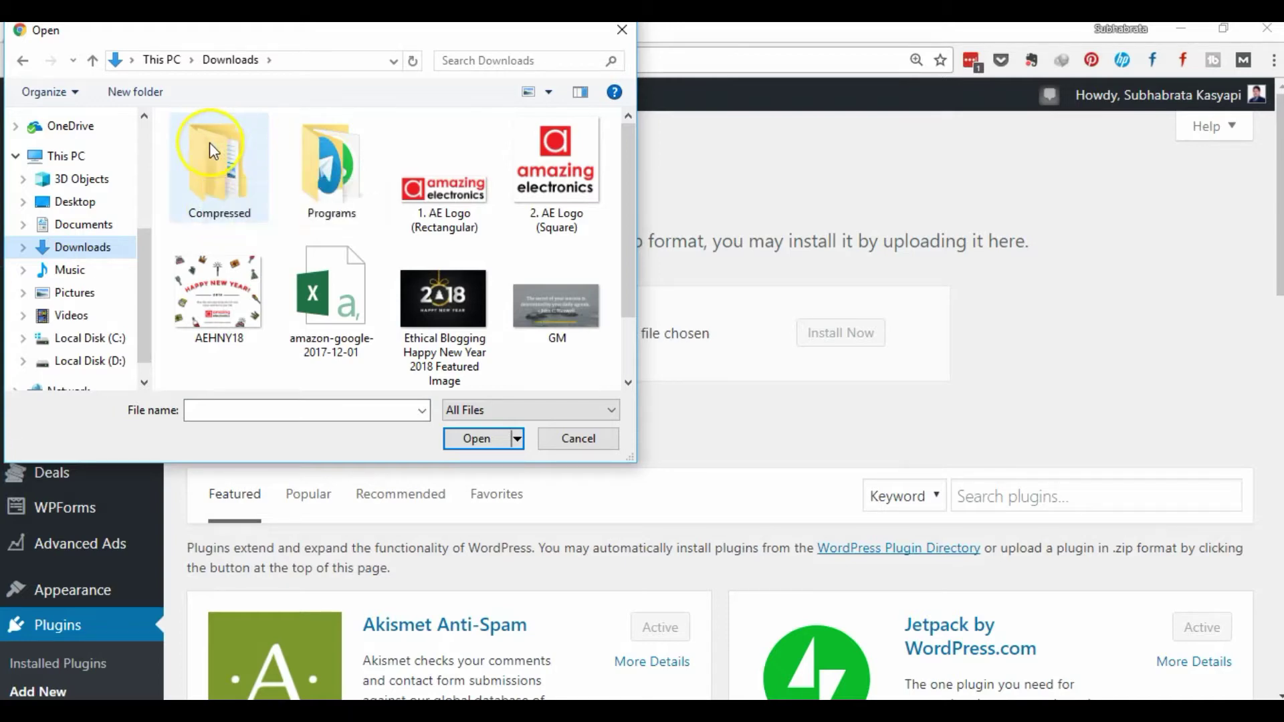
double_click(210, 143)
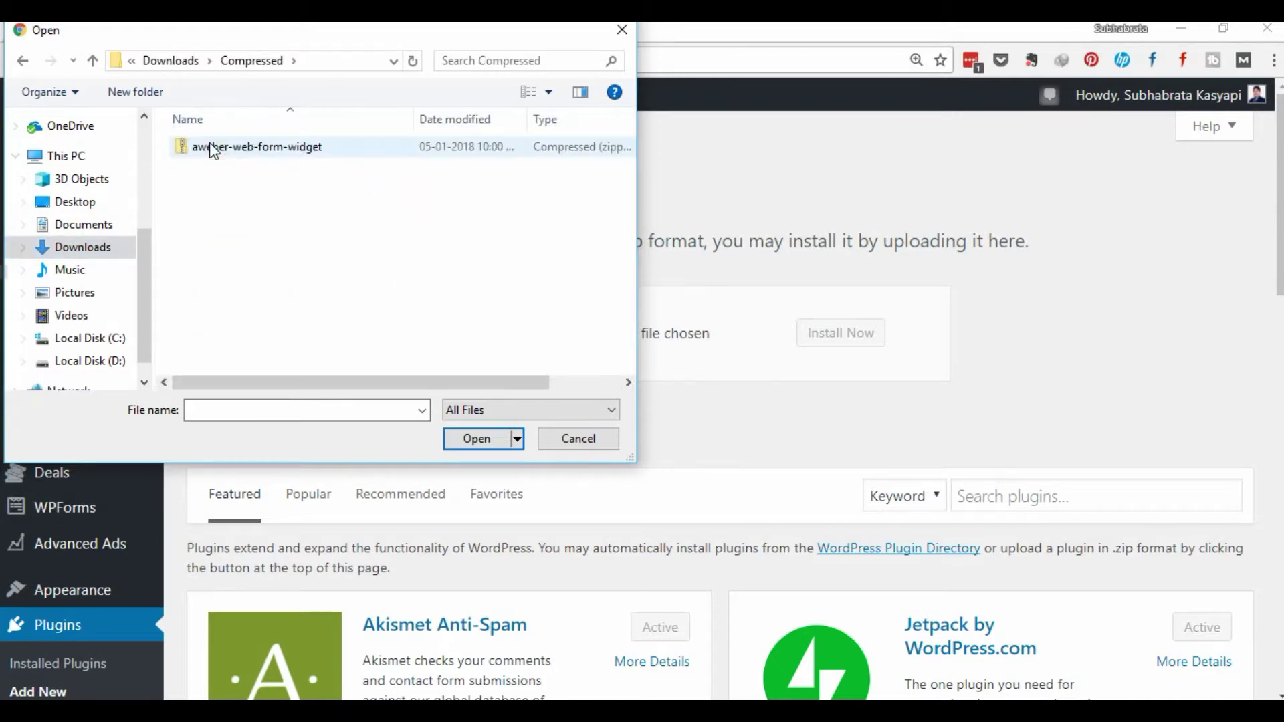
left_click(256, 158)
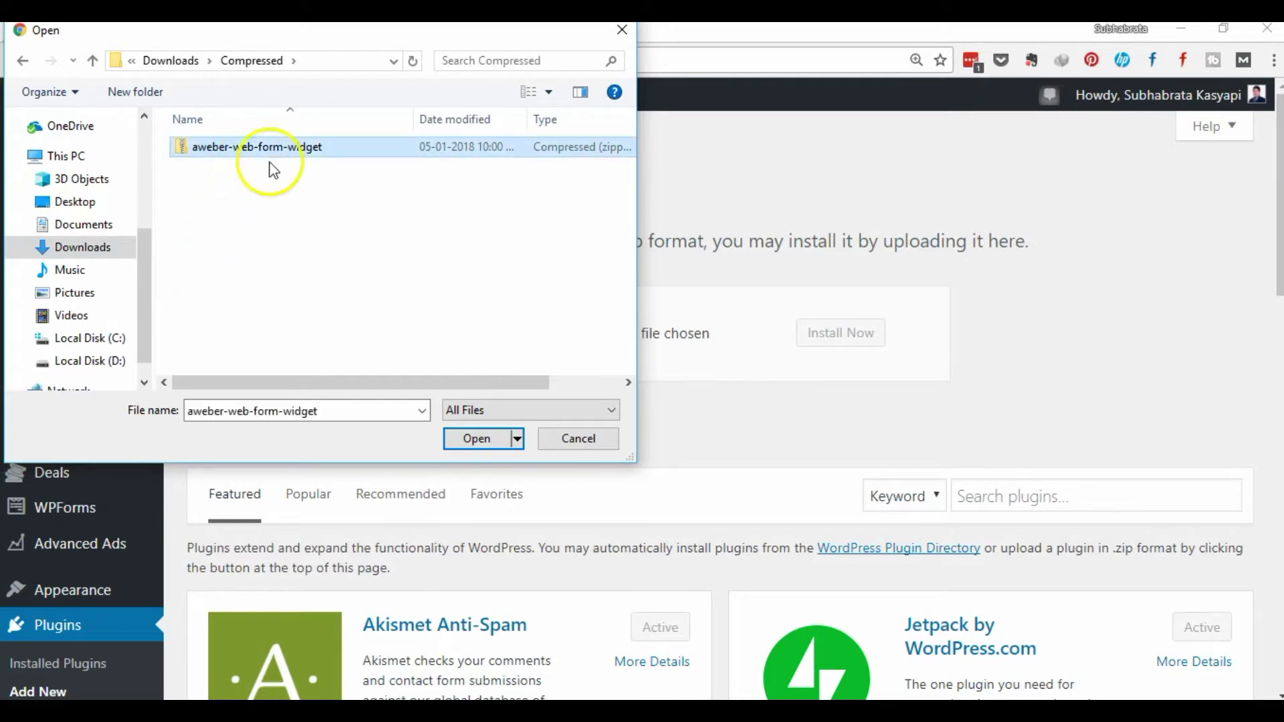
left_click(475, 437)
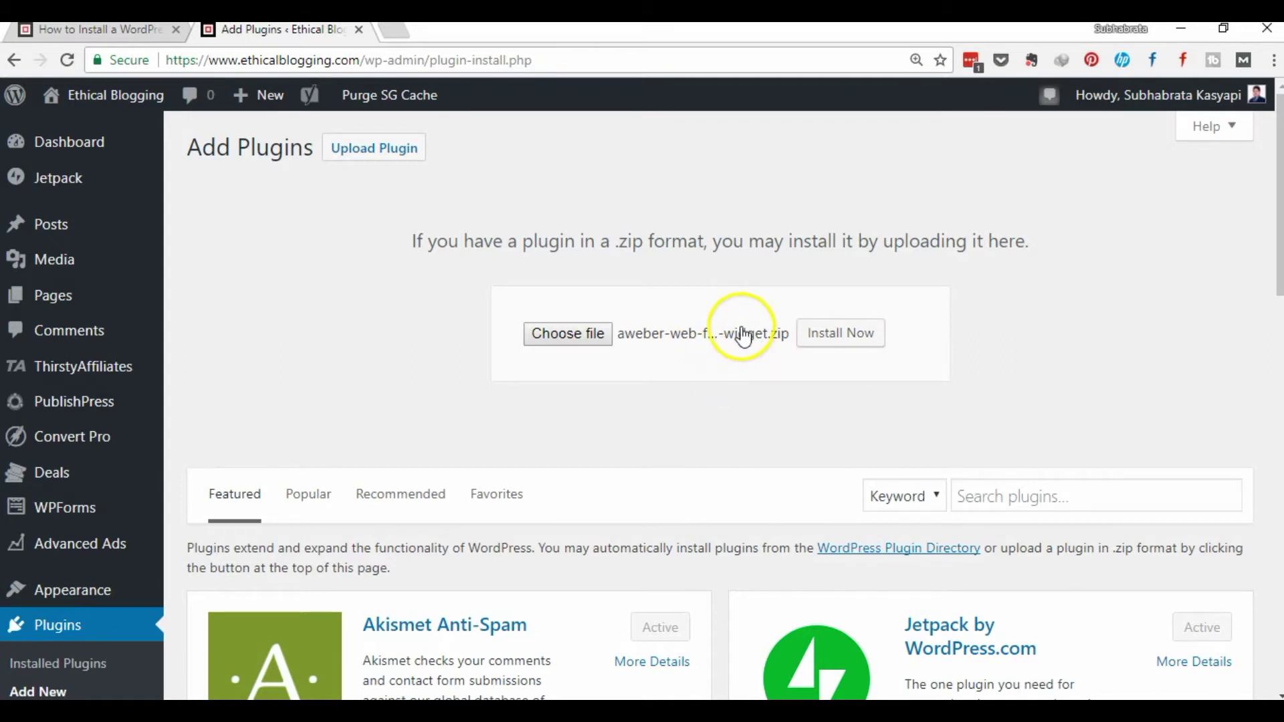
- Install the plugin from the chosen aweber-web-form-widget.zip file and activate it
left_click(841, 335)
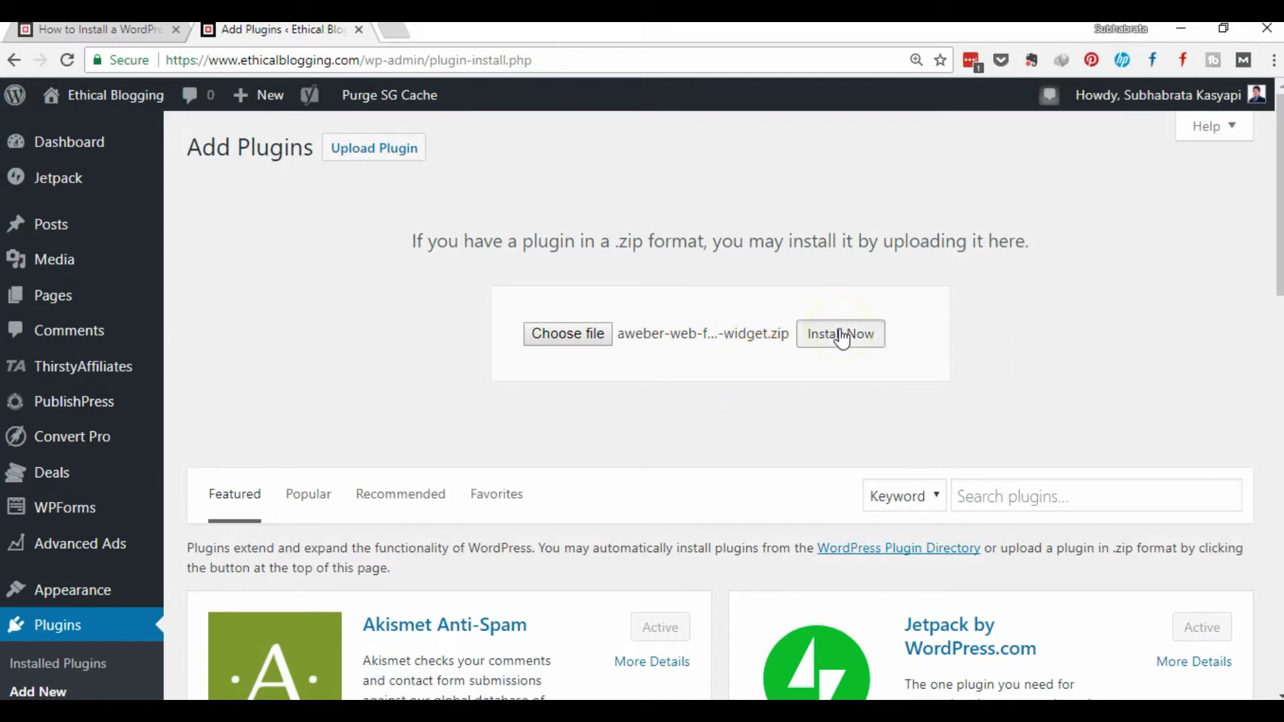
left_click(1001, 328)
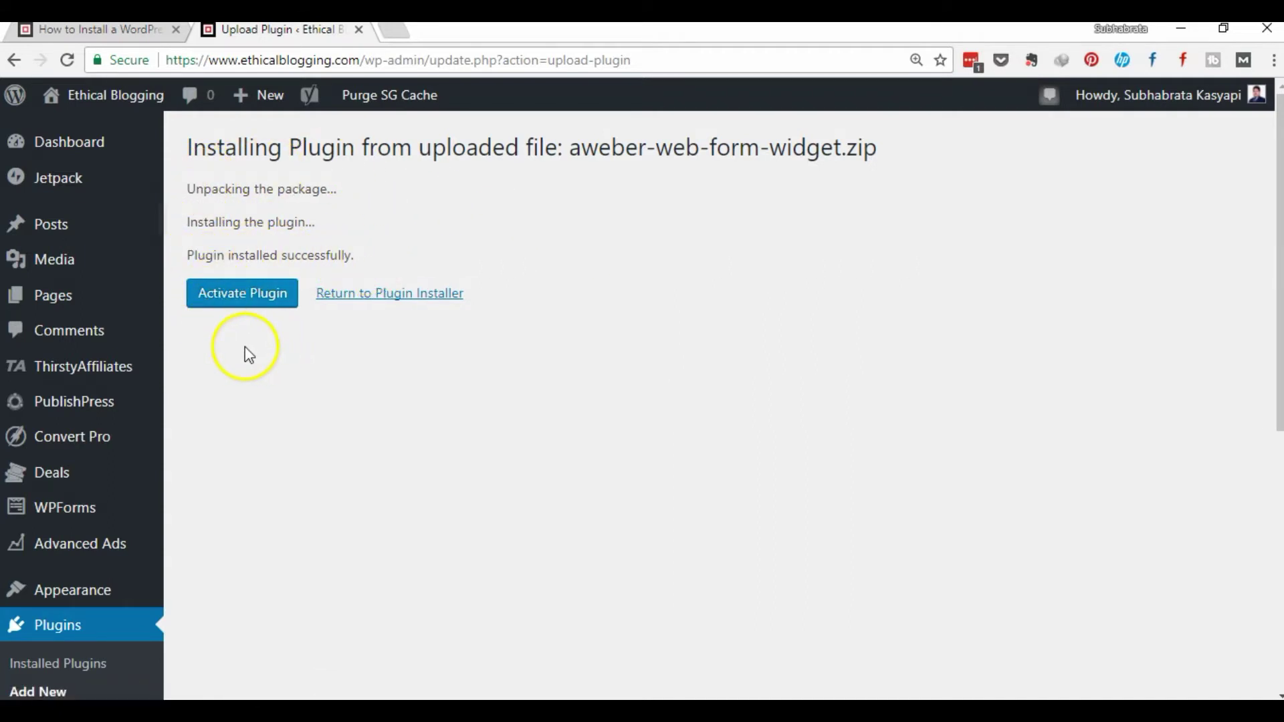
left_click(252, 302)
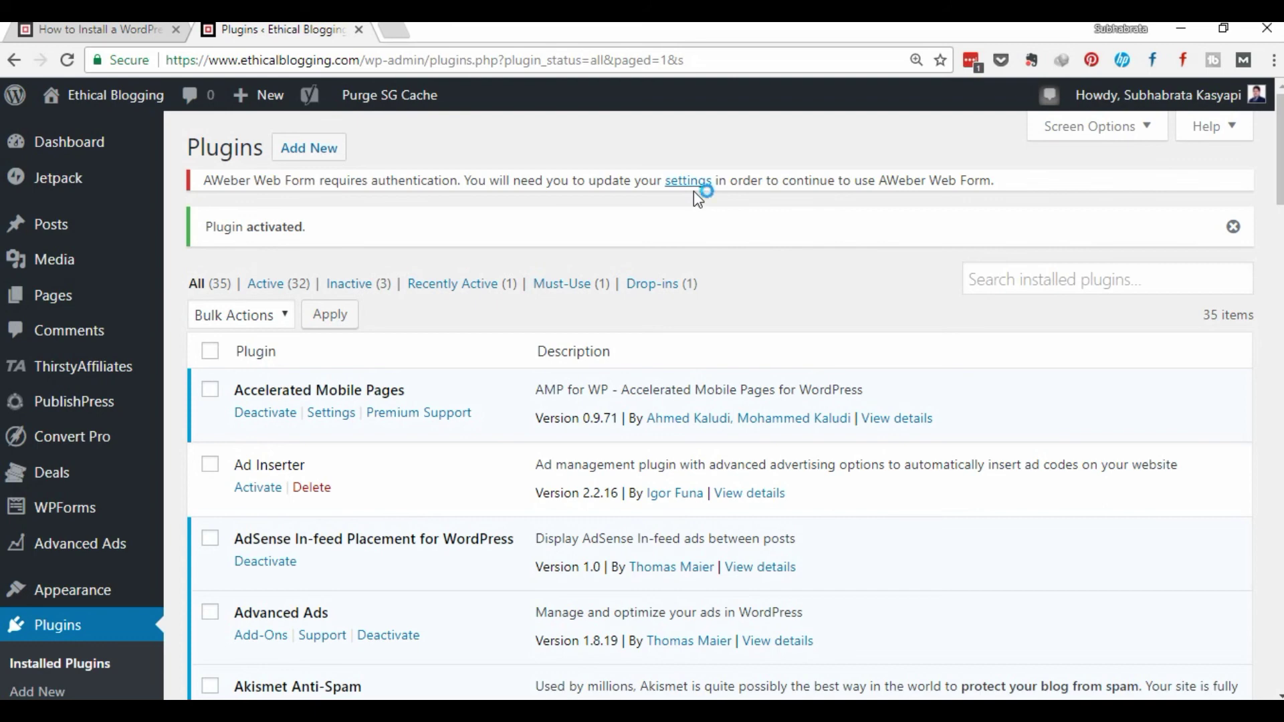
mouse_move(1116, 103)
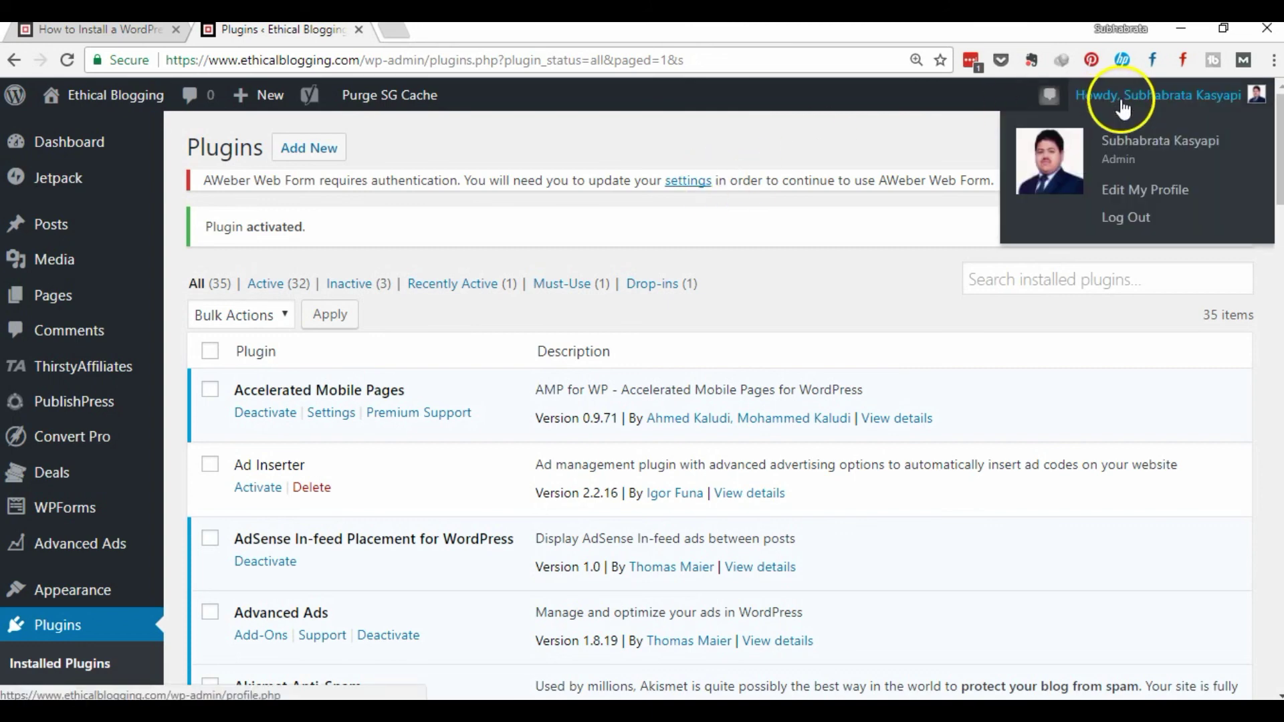